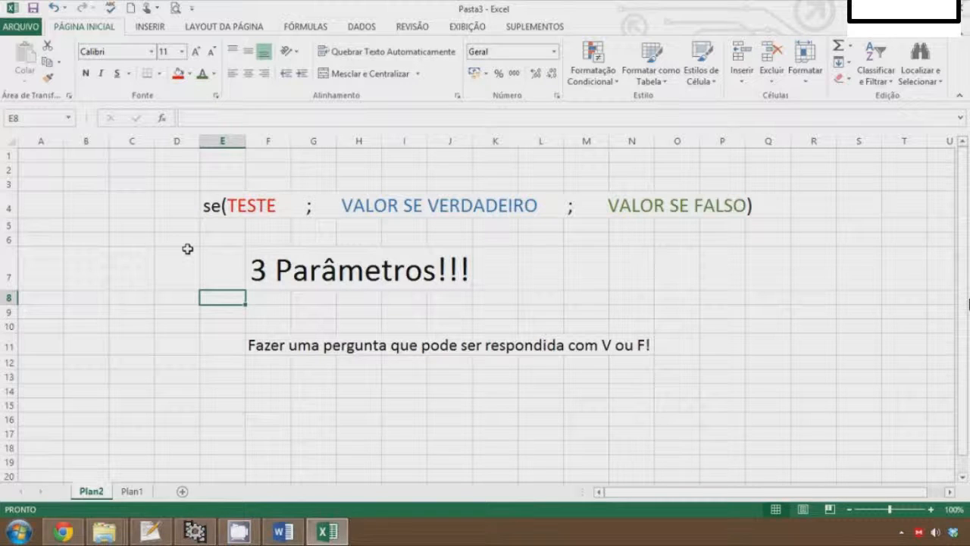
pyautogui.click(196, 240)
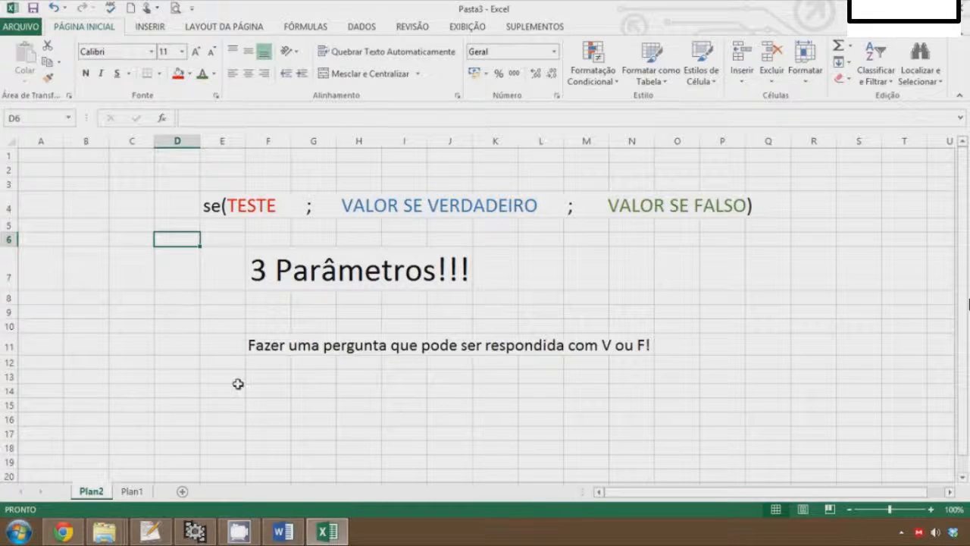
pyautogui.click(188, 339)
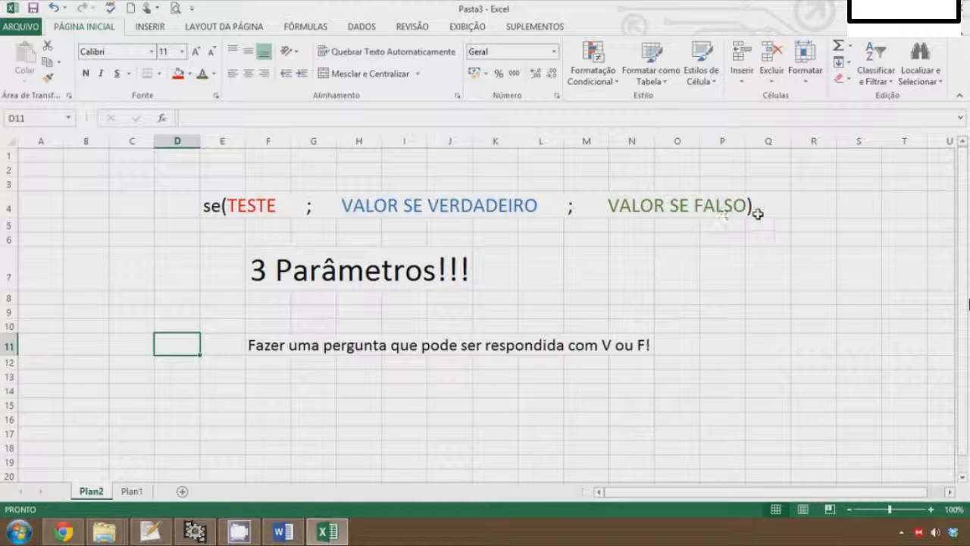
# - Set the font colour of the "3 Parâmetros!!!" text in F7 to standard red
pyautogui.click(271, 274)
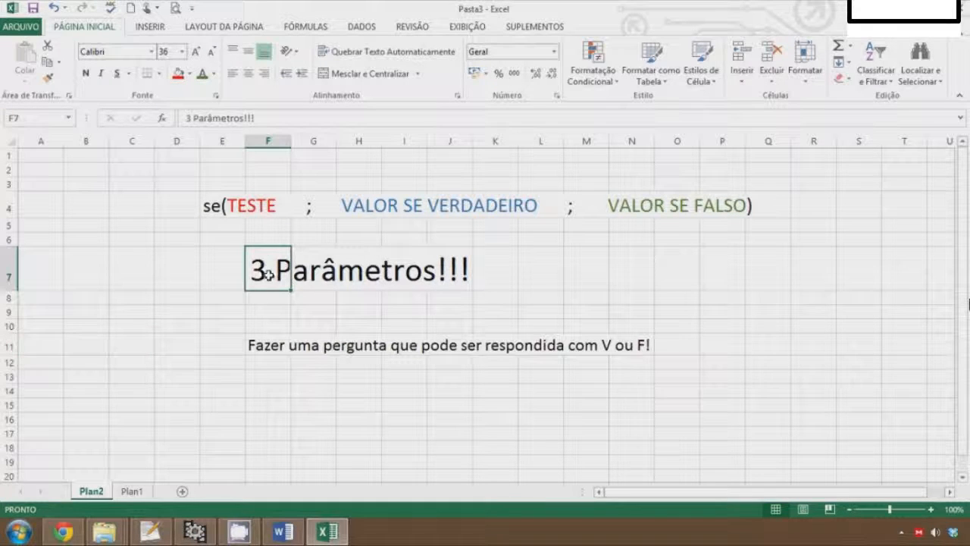
pyautogui.click(178, 76)
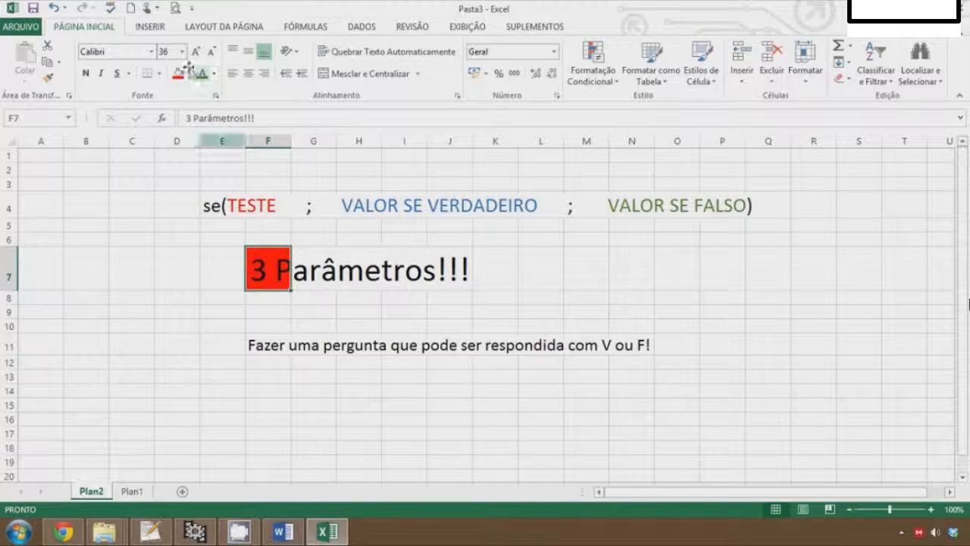
pyautogui.click(55, 9)
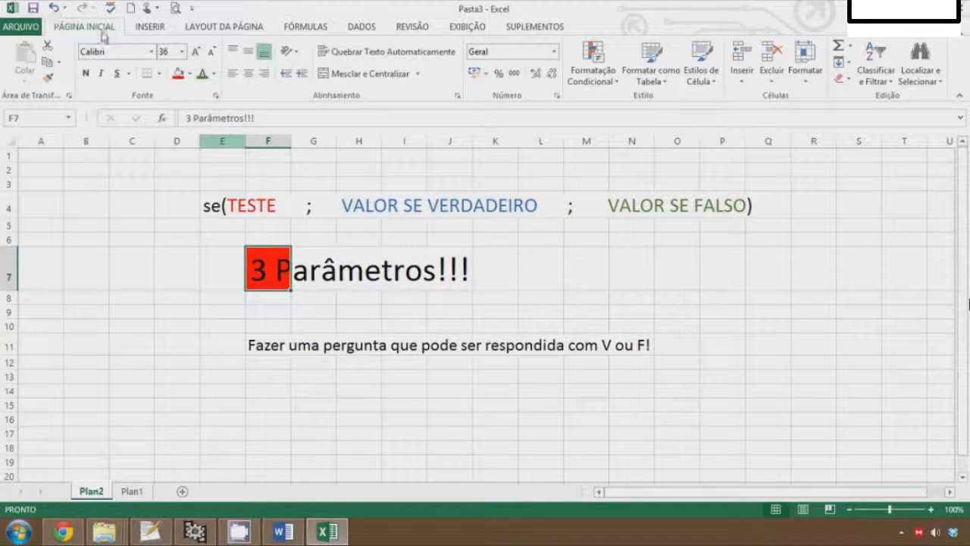
pyautogui.click(202, 74)
pyautogui.click(215, 74)
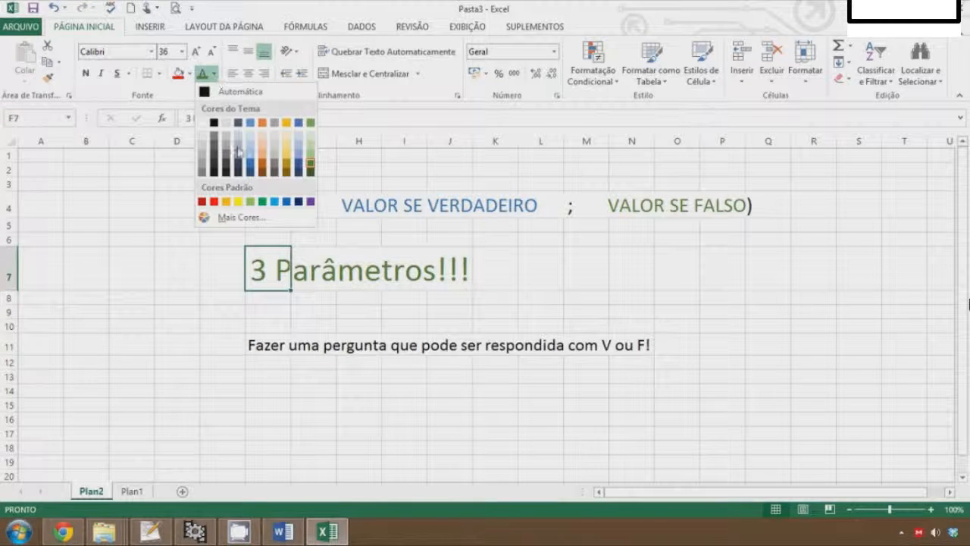
pyautogui.click(215, 202)
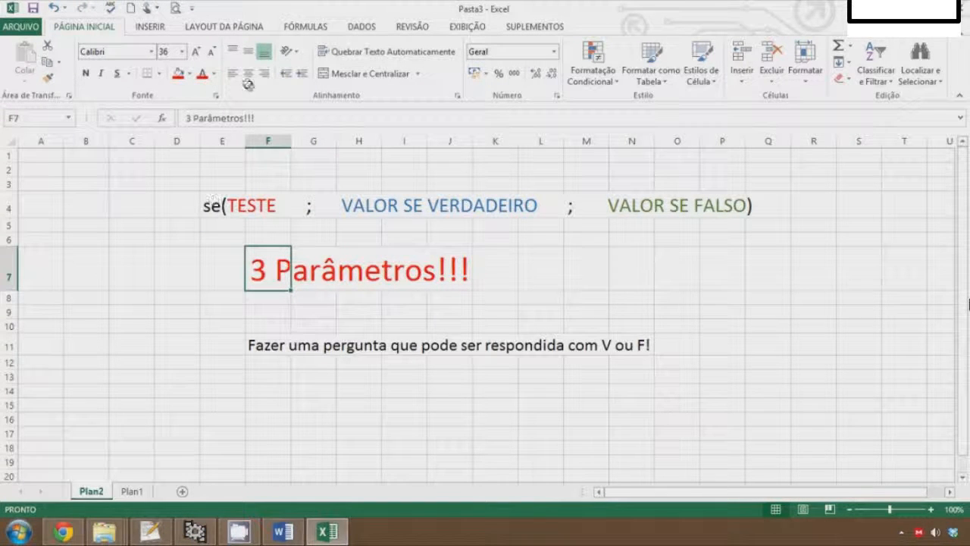
# - Try a larger font size on the "3 Parâmetros!!!" text and restore it to 36
pyautogui.click(195, 51)
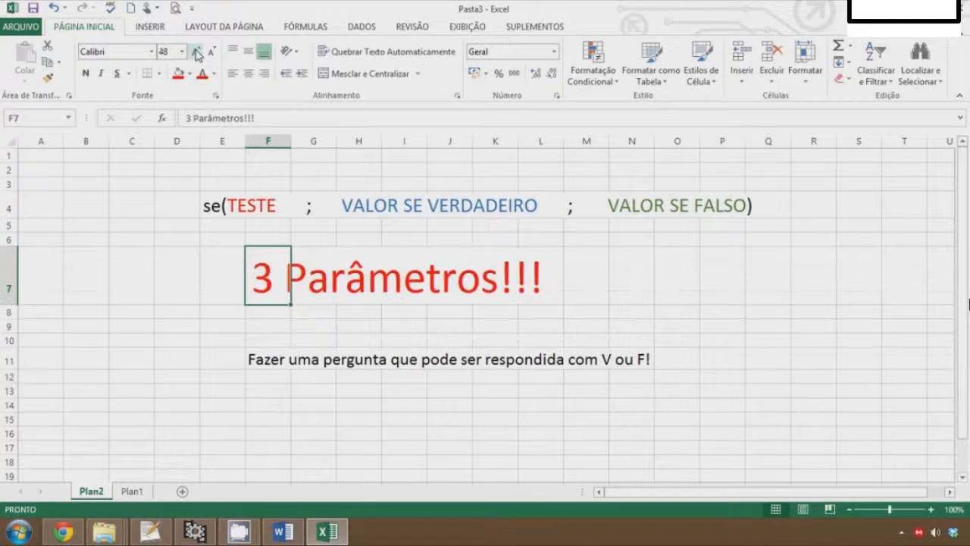
pyautogui.click(195, 51)
pyautogui.click(212, 51)
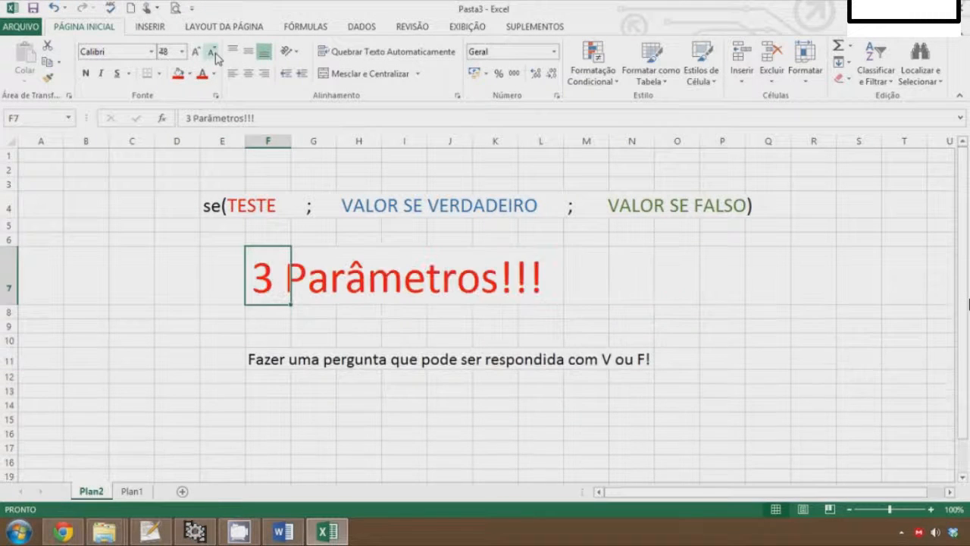
pyautogui.click(211, 51)
pyautogui.click(277, 310)
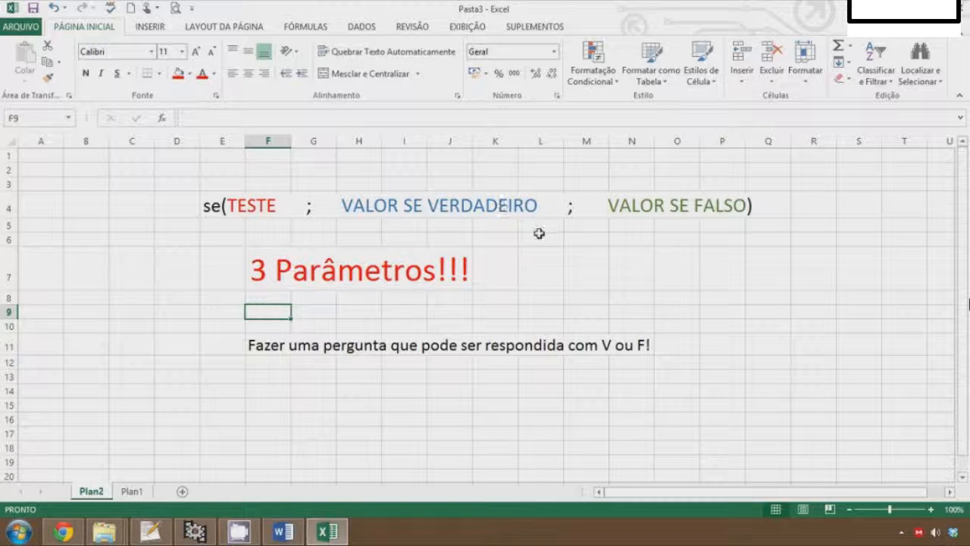
# - Enter ENTÃO in G5 beneath the first semicolon and enlarge its font to 16
pyautogui.click(302, 228)
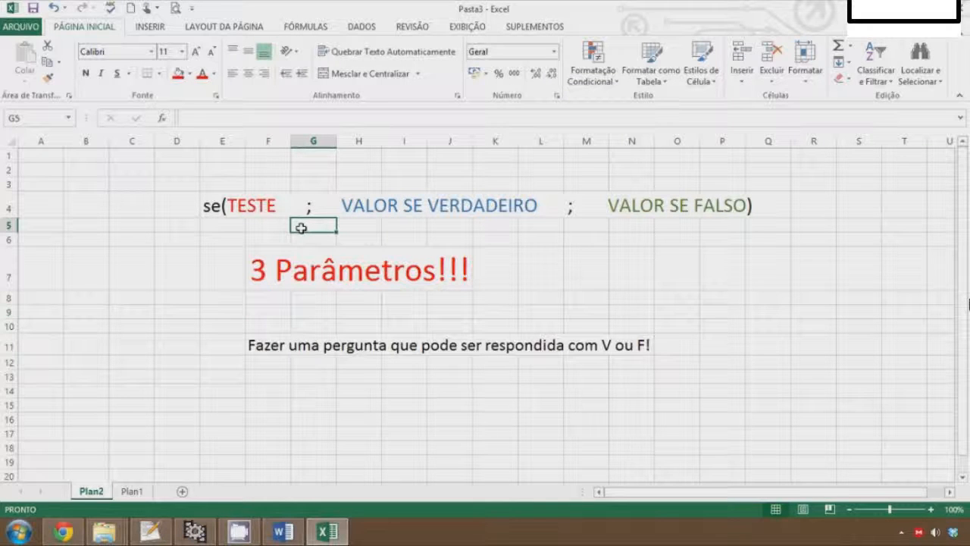
pyautogui.write('ENTÃO')
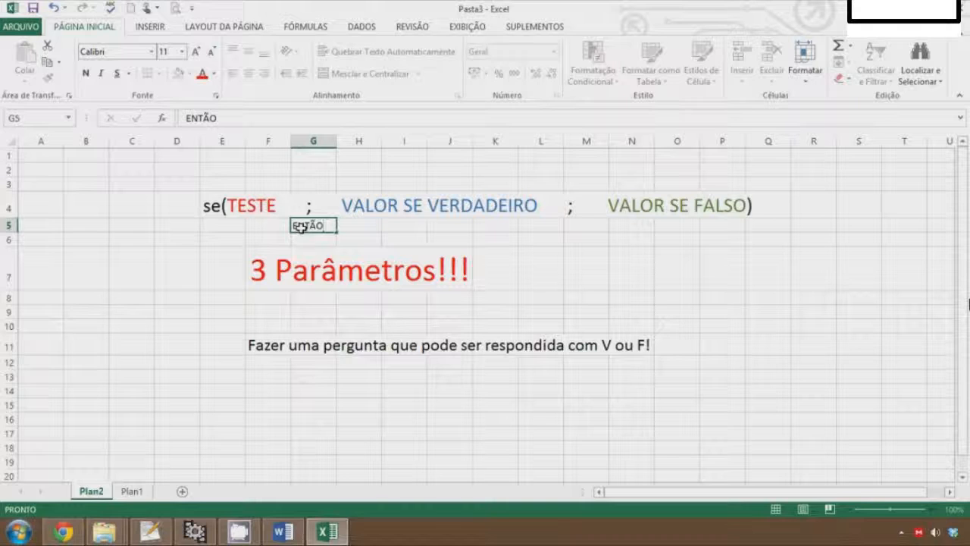
pyautogui.press('Return')
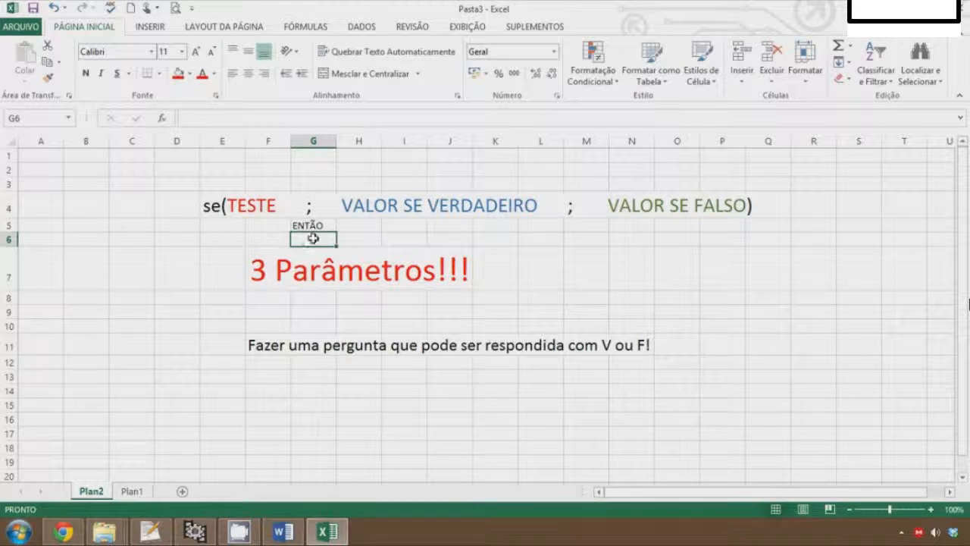
pyautogui.click(309, 221)
pyautogui.click(195, 53)
pyautogui.click(196, 53)
pyautogui.click(196, 53)
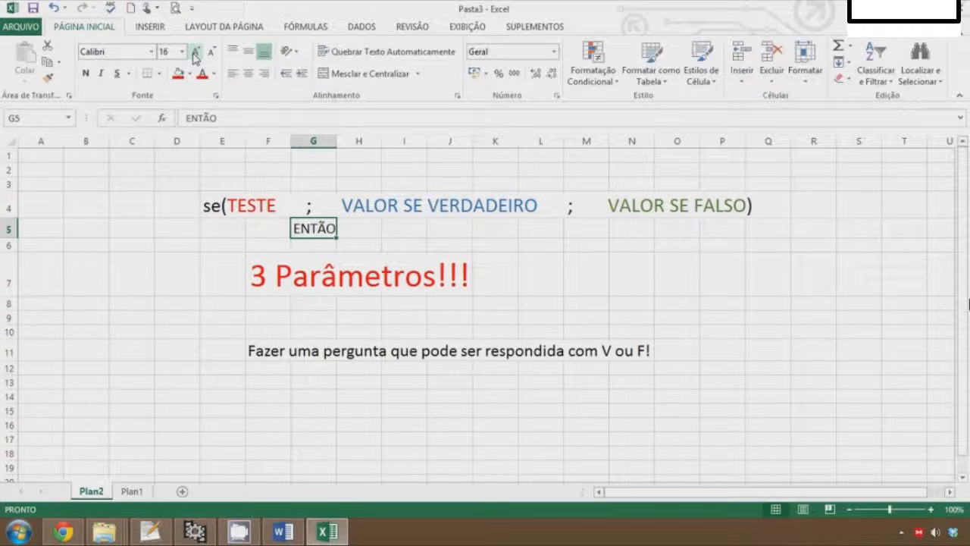
# - Enter SENÃO in M5 beneath the second semicolon and enlarge its font by two size steps
pyautogui.click(576, 226)
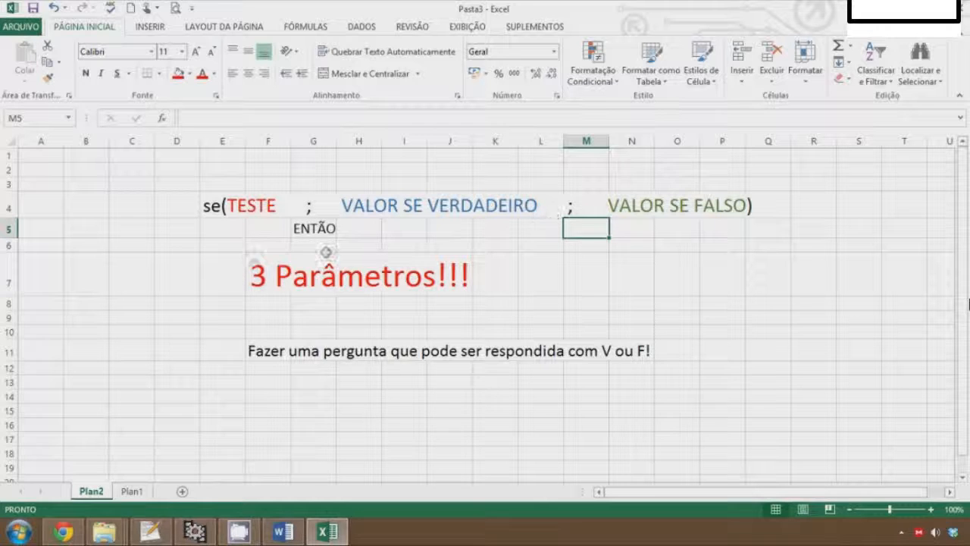
pyautogui.write('SENÃO')
pyautogui.hotkey('ctrl', 'Return')
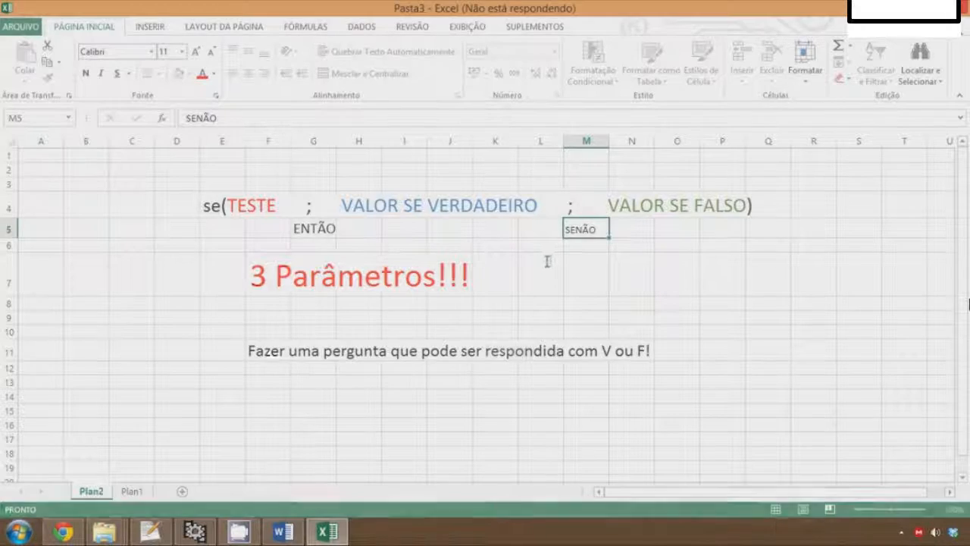
pyautogui.click(588, 230)
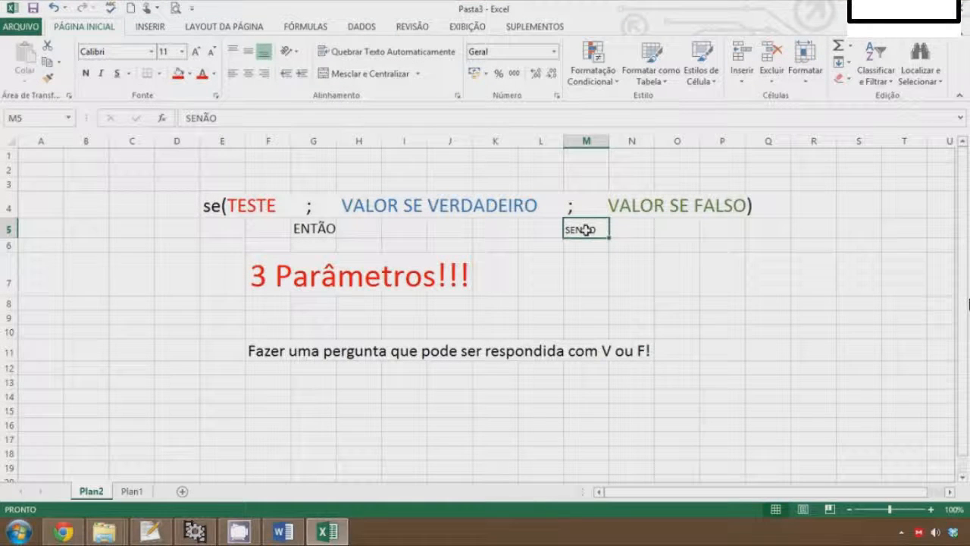
pyautogui.click(195, 50)
pyautogui.click(195, 51)
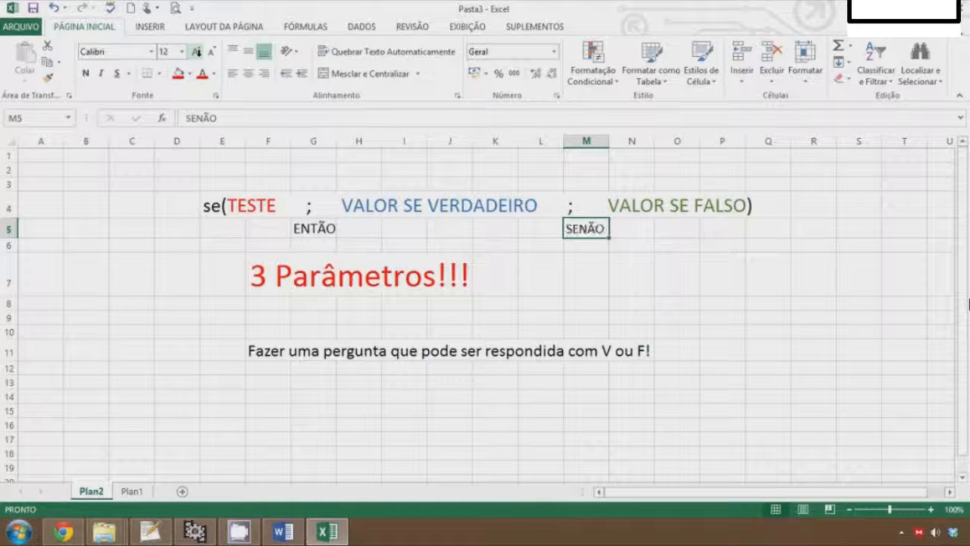
pyautogui.click(357, 244)
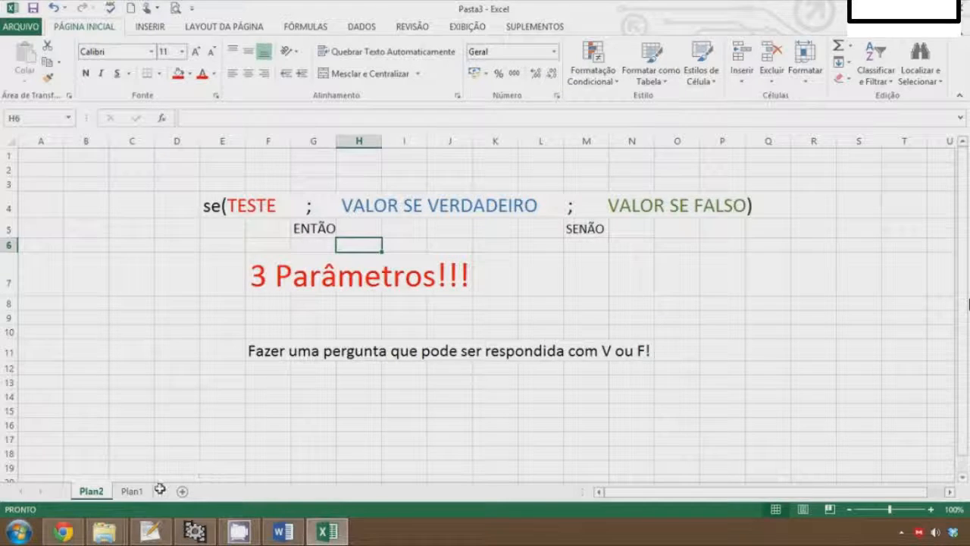
# - Switch to the Plan1 sheet and review the row labels and student list in column E
pyautogui.click(131, 491)
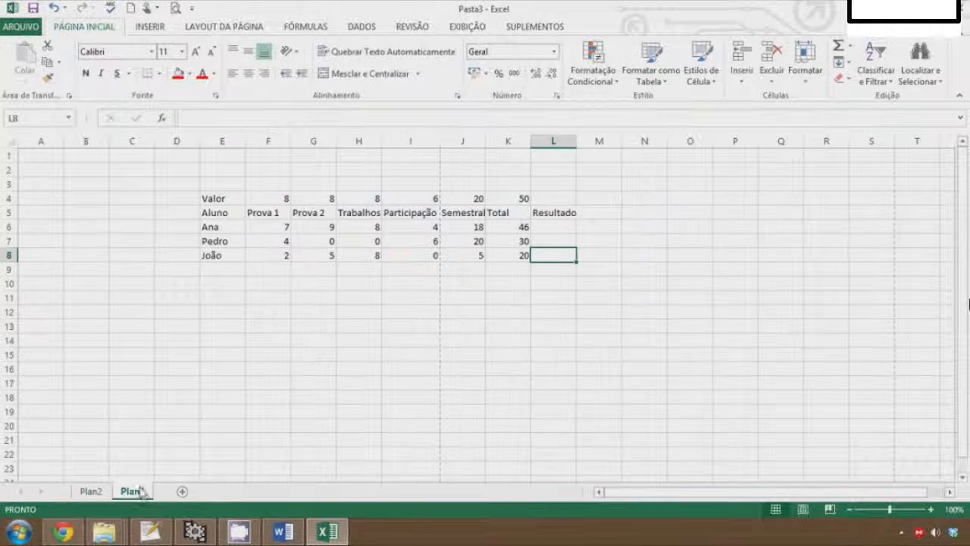
pyautogui.click(220, 270)
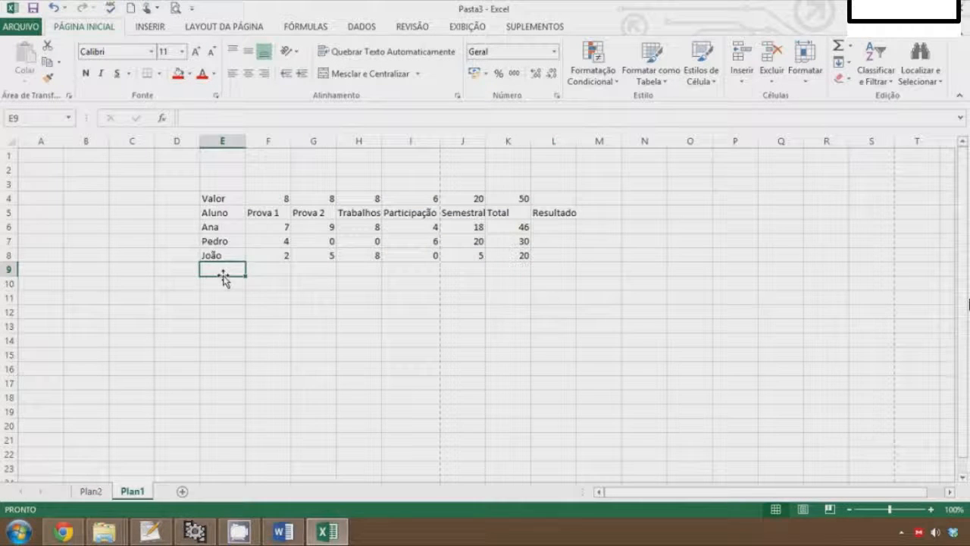
pyautogui.press('Up')
pyautogui.press('Up')
pyautogui.press('Up')
pyautogui.press('Up')
pyautogui.press('Up')
pyautogui.press('Down')
pyautogui.press('Down')
pyautogui.press('Down')
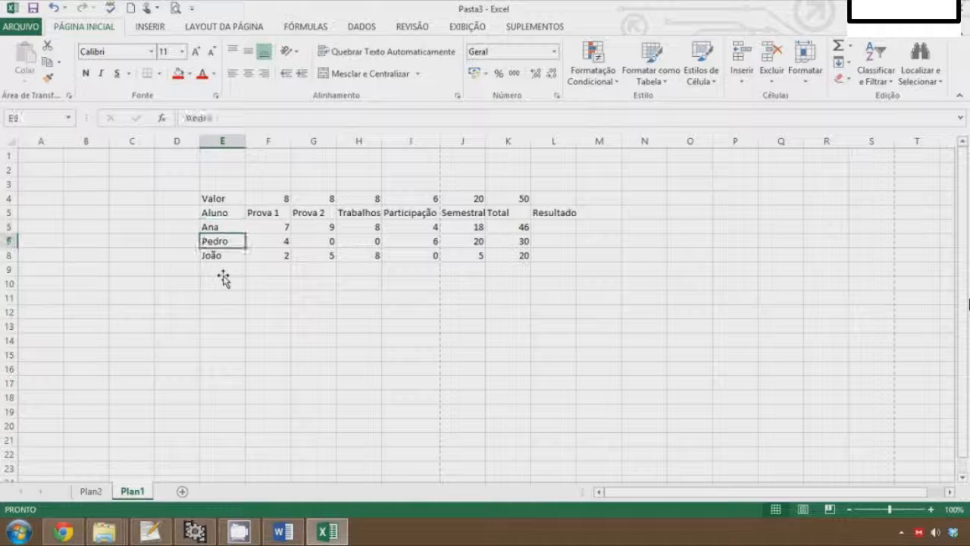
pyautogui.press('Up')
pyautogui.press('Up')
pyautogui.press('Up')
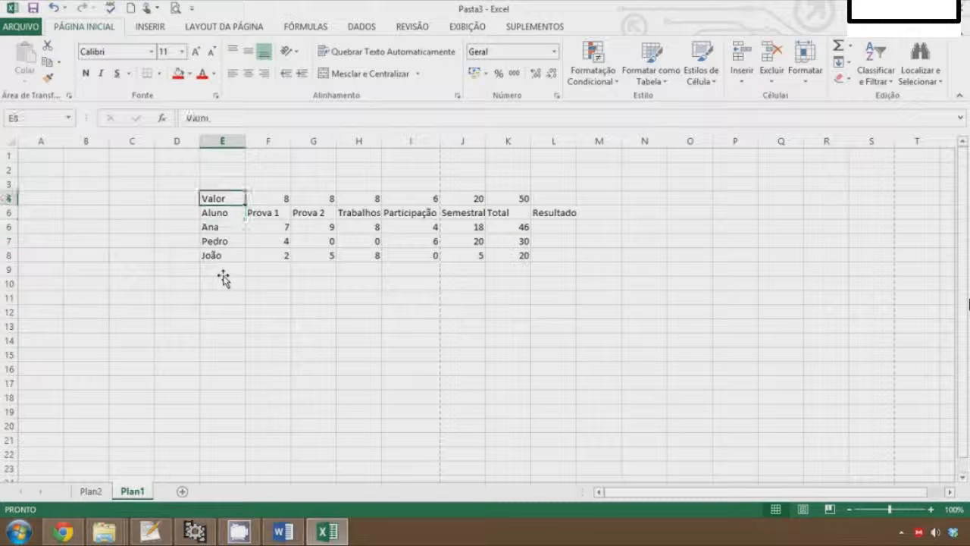
pyautogui.press('Down')
pyautogui.press('Down')
pyautogui.press('Down')
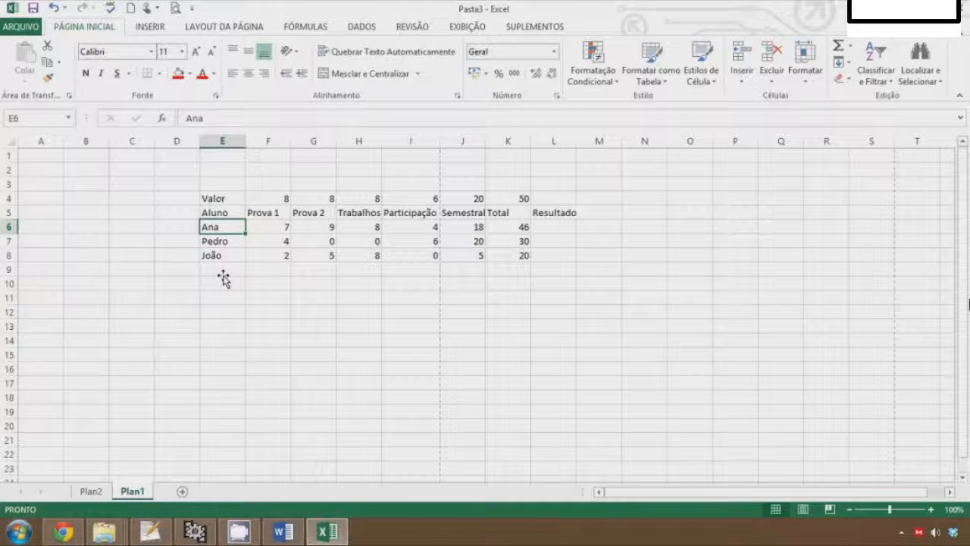
pyautogui.press('Down')
# - Review the assessment headings in row 5, from Prova 1 across to Total
pyautogui.press('Right')
pyautogui.press('Up')
pyautogui.press('Up')
pyautogui.press('Up')
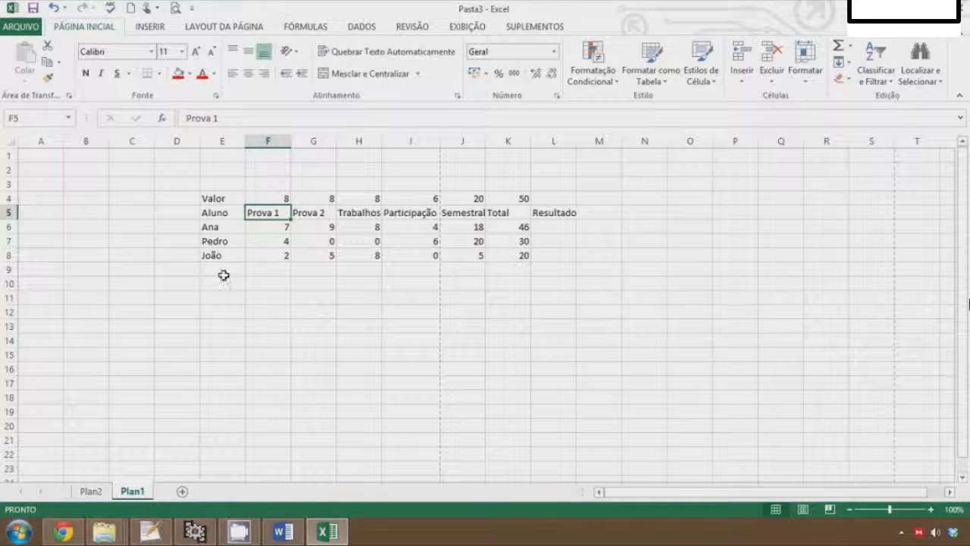
pyautogui.press('Right')
pyautogui.press('Right')
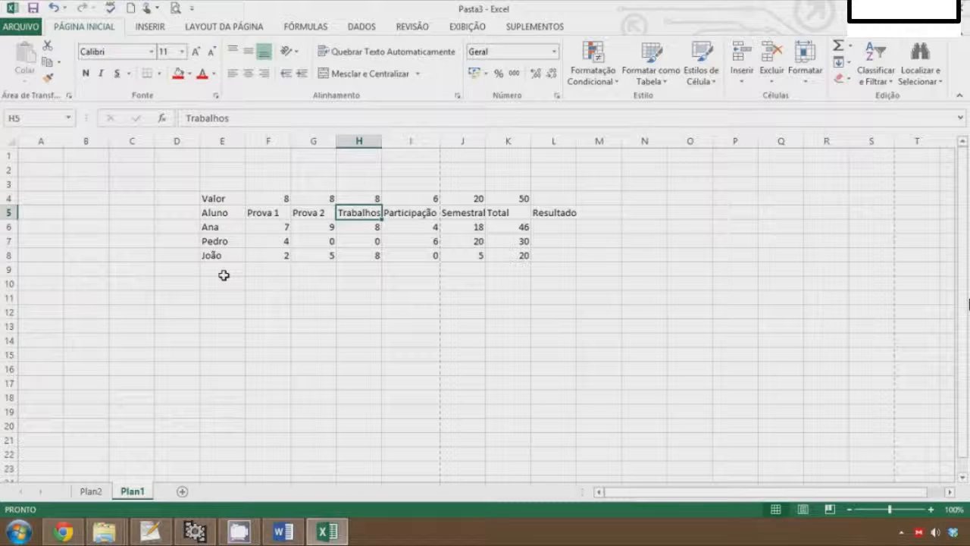
pyautogui.press('Right')
pyautogui.press('Right')
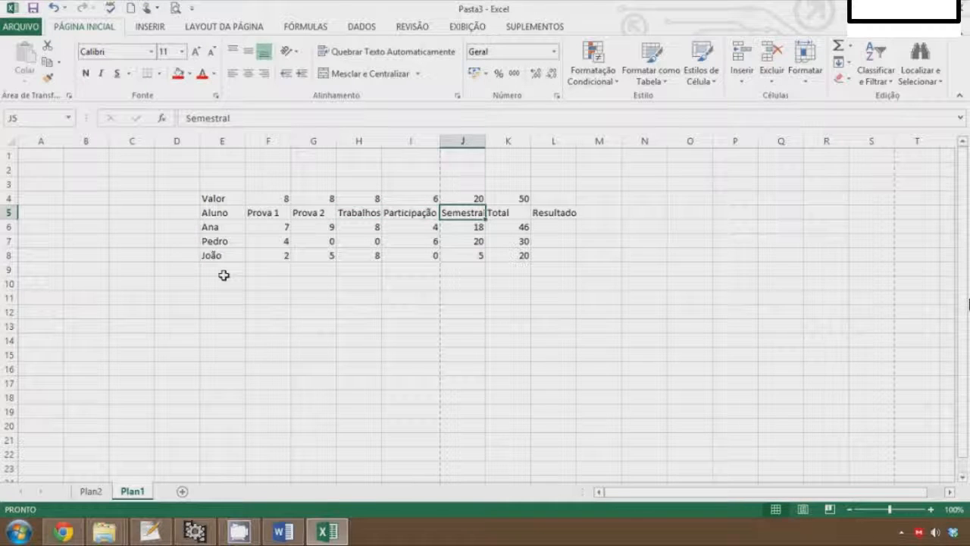
pyautogui.press('Right')
# - Change the first student's Prova 2 grade in G6 to 8
pyautogui.press('Left')
pyautogui.press('Left')
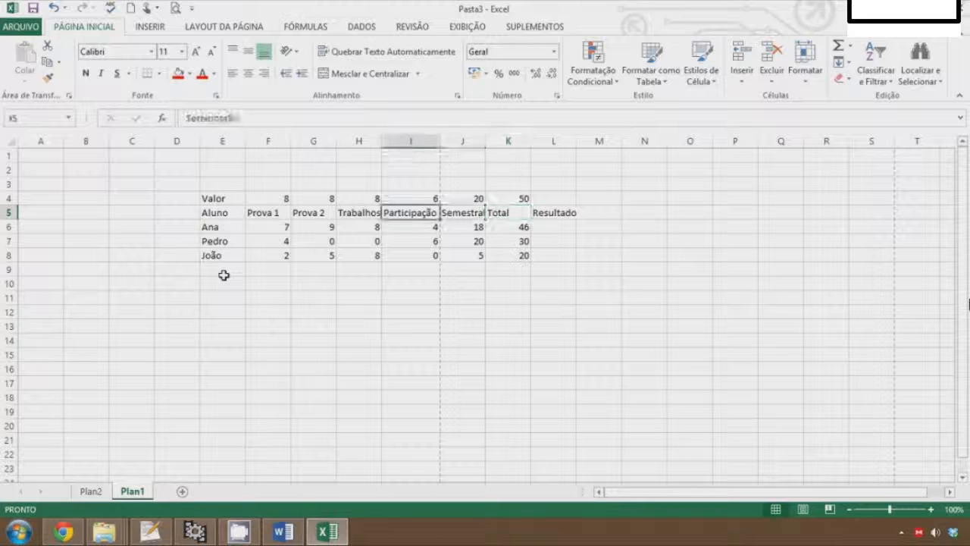
pyautogui.press('Left')
pyautogui.press('Left')
pyautogui.press('Down')
pyautogui.press('Down')
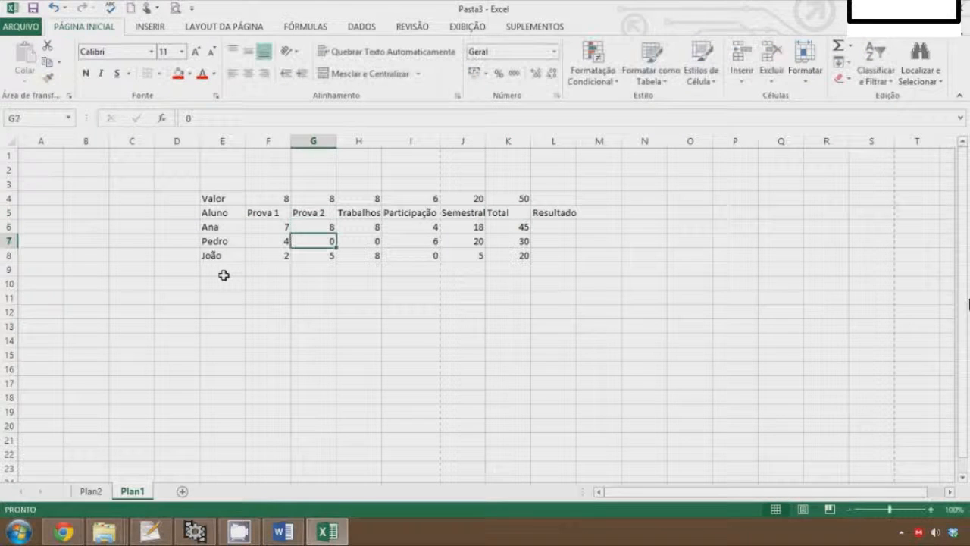
# - Examine the maximum points of each assessment in the Valor row and the SOMA formula behind its total in K4
pyautogui.press('Up')
pyautogui.press('Up')
pyautogui.press('Up')
pyautogui.press('Left')
pyautogui.press('Left')
pyautogui.press('Right')
pyautogui.press('Right')
pyautogui.press('Right')
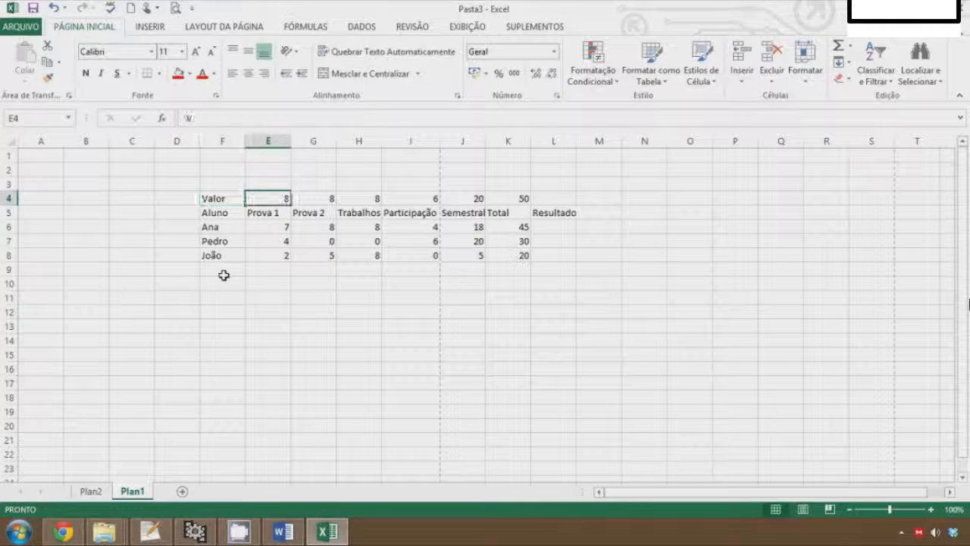
pyautogui.press('Right')
pyautogui.press('Right')
pyautogui.press('Right')
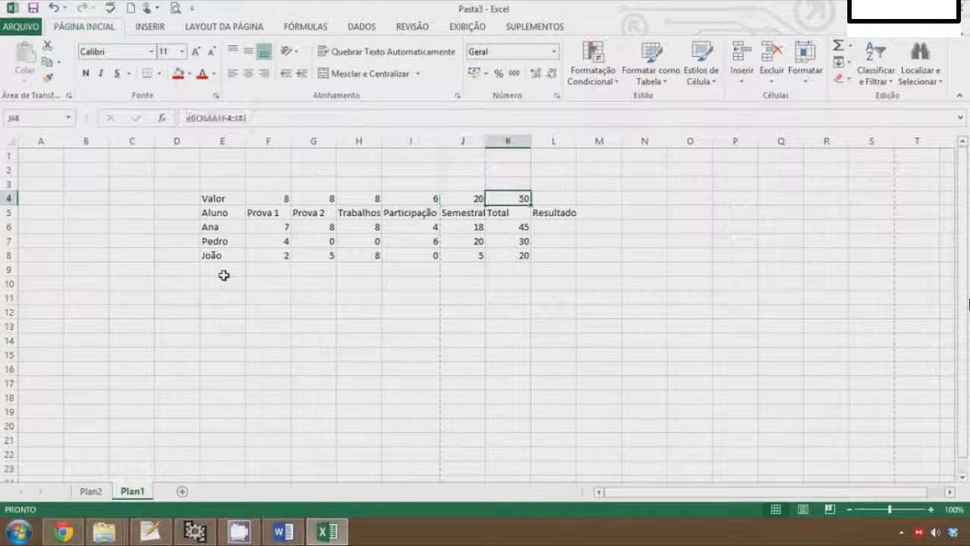
pyautogui.press('F2')
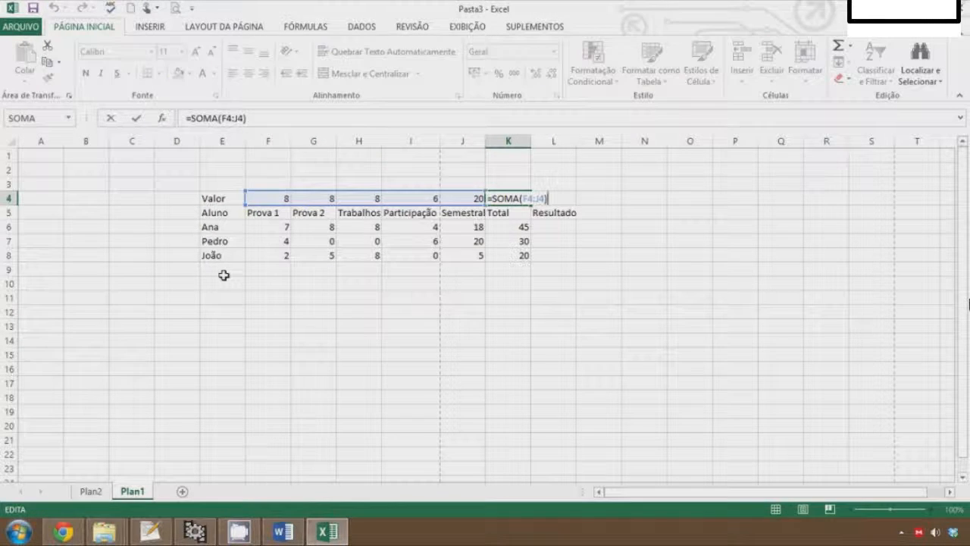
pyautogui.press('Escape')
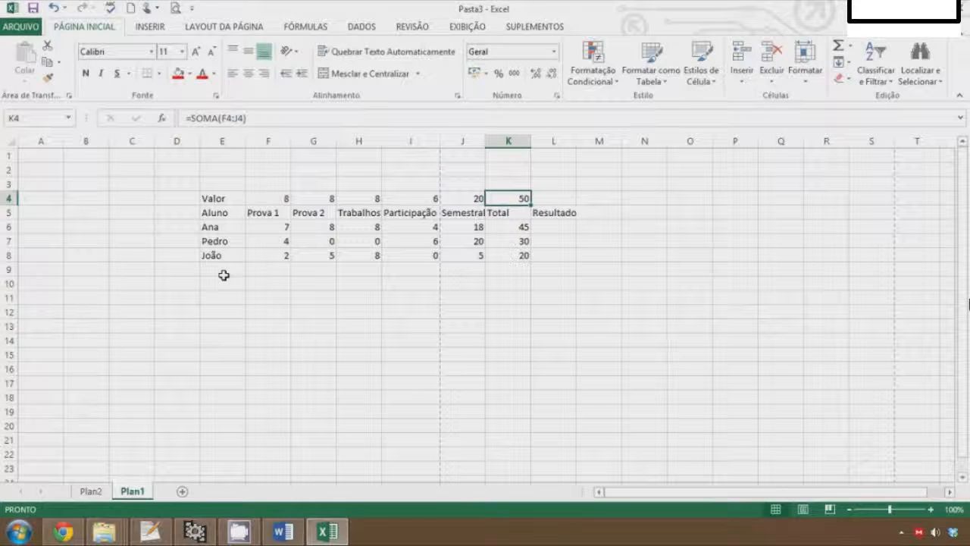
# - Review the students' individual grades, going along the first student's row from the name across the assessments
pyautogui.press('Down')
pyautogui.press('Down')
pyautogui.press('Left')
pyautogui.press('Left')
pyautogui.press('Left')
pyautogui.press('Left')
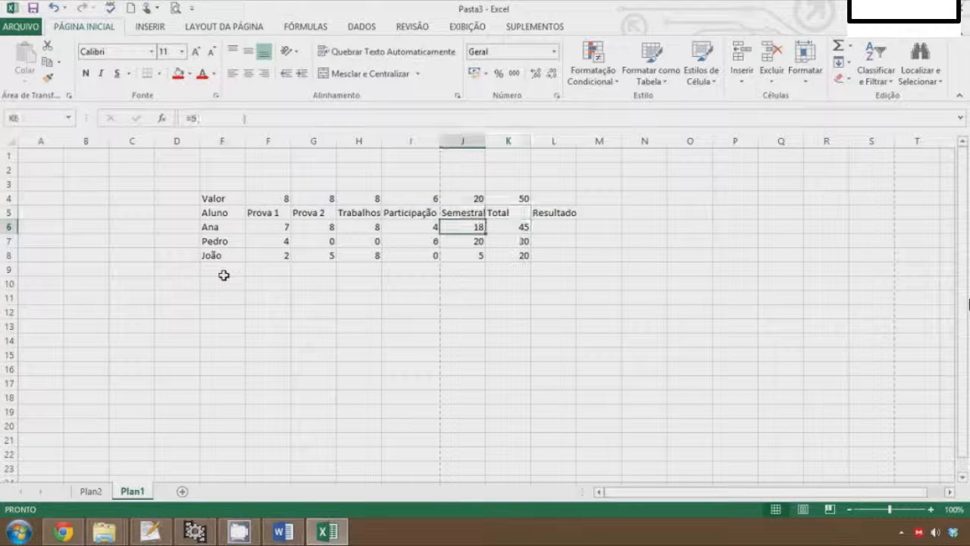
pyautogui.press('Left')
pyautogui.press('Down')
pyautogui.press('Down')
pyautogui.press('Up')
pyautogui.press('Up')
pyautogui.press('Right')
pyautogui.press('Right')
pyautogui.press('Right')
pyautogui.press('Right')
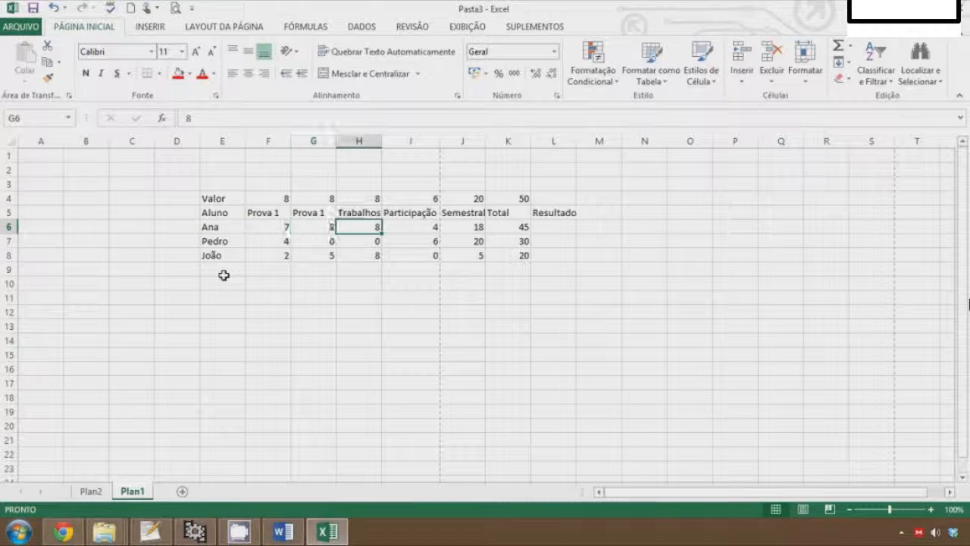
# - Examine the SOMA formulas behind the three students' totals in K6:K8
pyautogui.press('Right')
pyautogui.press('F2')
pyautogui.press('Escape')
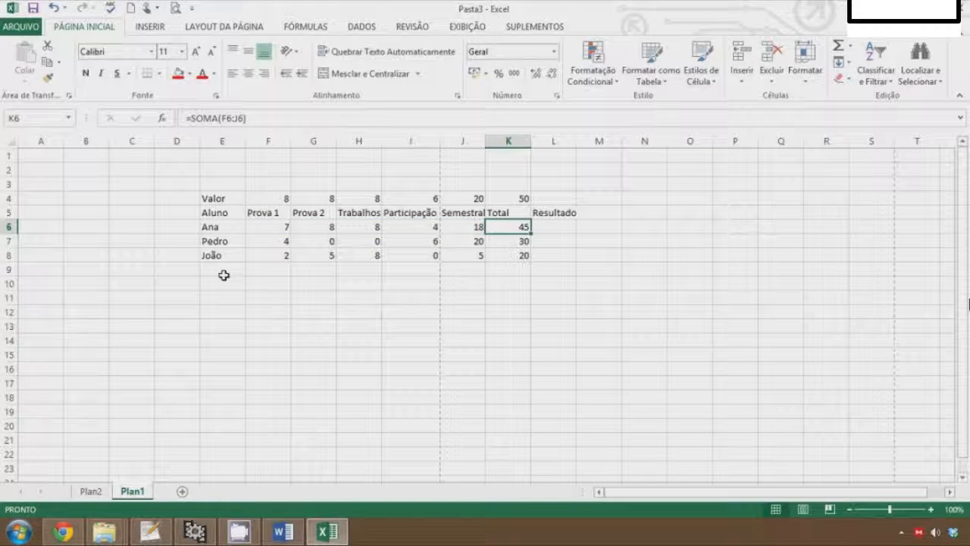
pyautogui.press('Down')
pyautogui.press('F2')
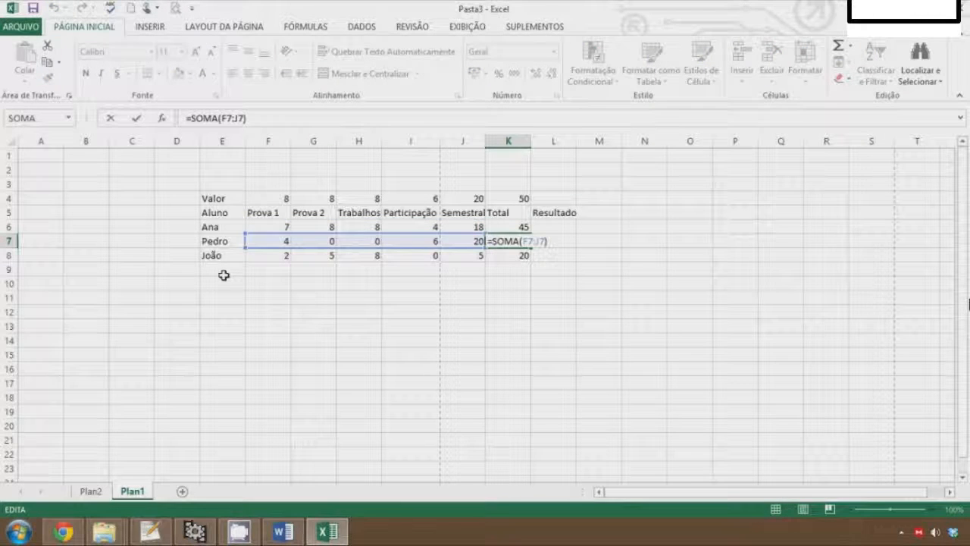
pyautogui.press('Escape')
pyautogui.press('Down')
pyautogui.press('F2')
pyautogui.press('Escape')
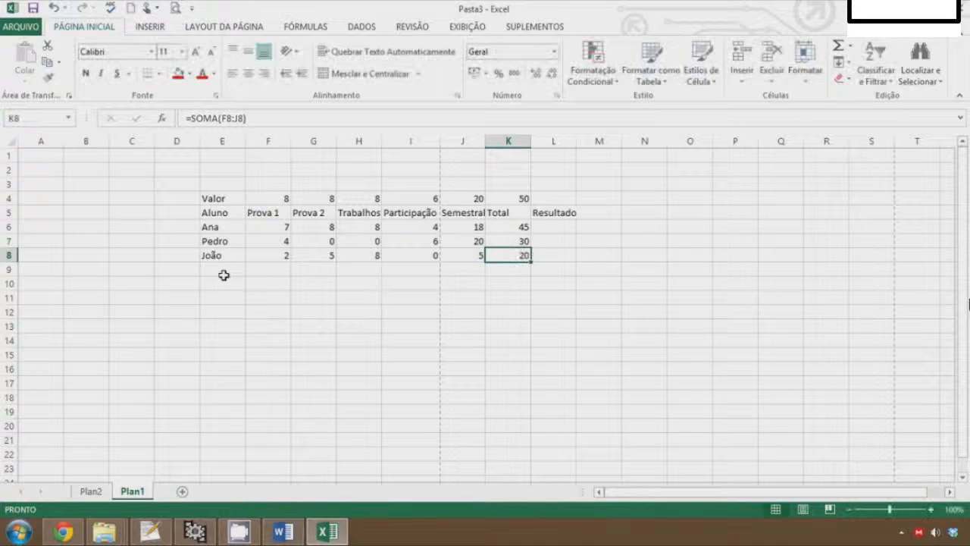
pyautogui.press('Up')
pyautogui.press('Up')
pyautogui.press('Right')
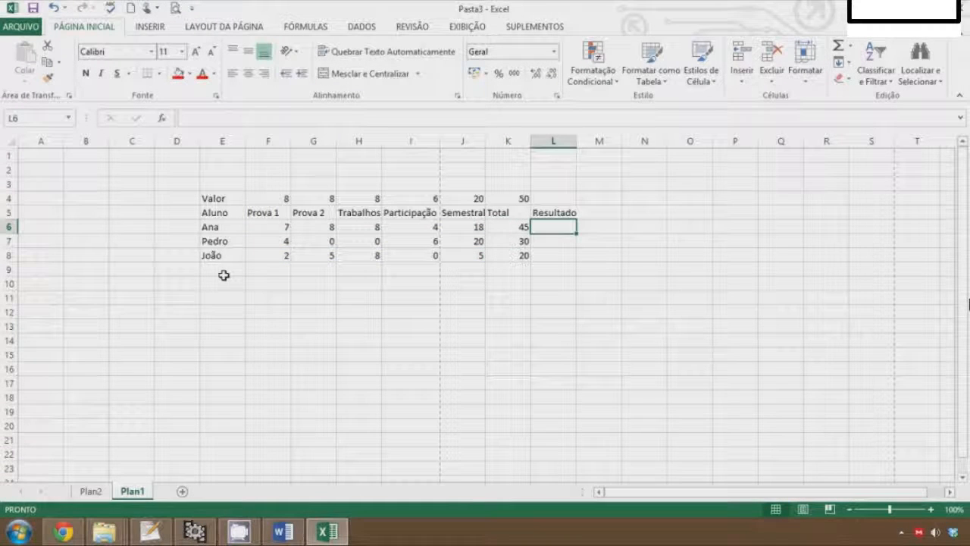
# - Enter the question "qual é o problema?????" in cell D14, below the grade table
pyautogui.click(179, 346)
pyautogui.write('per')
pyautogui.press('BackSpace')
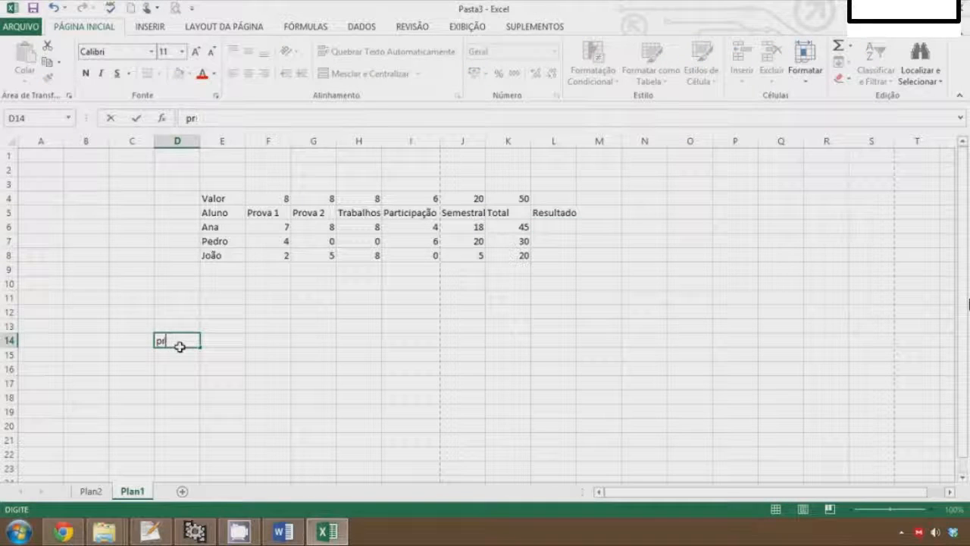
pyautogui.press('Escape')
pyautogui.write('qual é o problema?????')
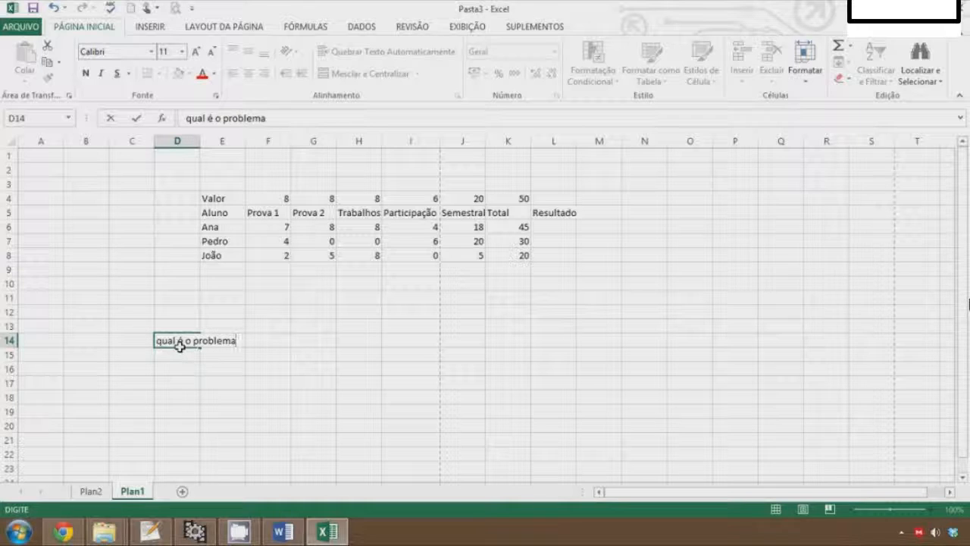
pyautogui.press('Return')
pyautogui.press('Down')
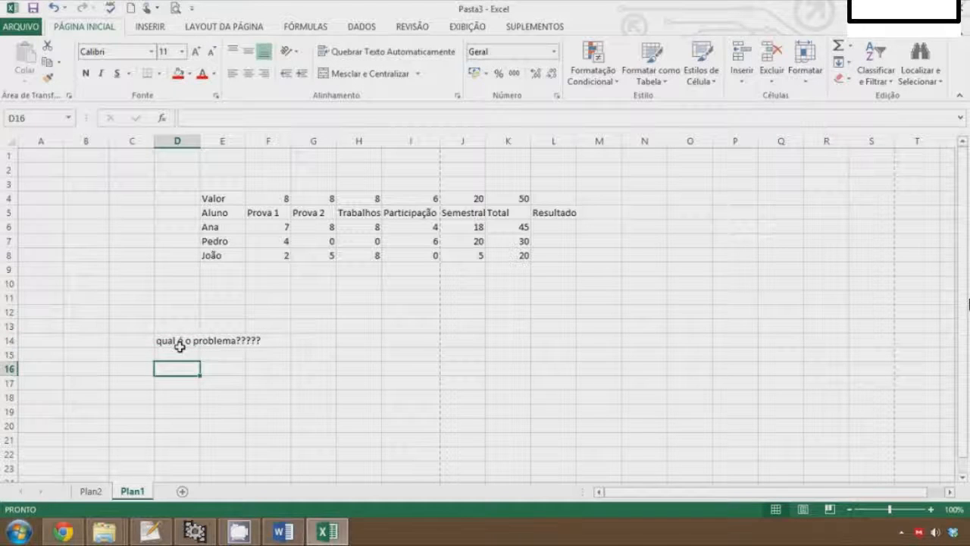
# - Examine the students' rows from the Aluno column across the grades, comparing the totals in K6:K8
pyautogui.press('Right')
pyautogui.press('Right')
pyautogui.press('Right')
pyautogui.press('Up')
pyautogui.press('Up')
pyautogui.press('Up')
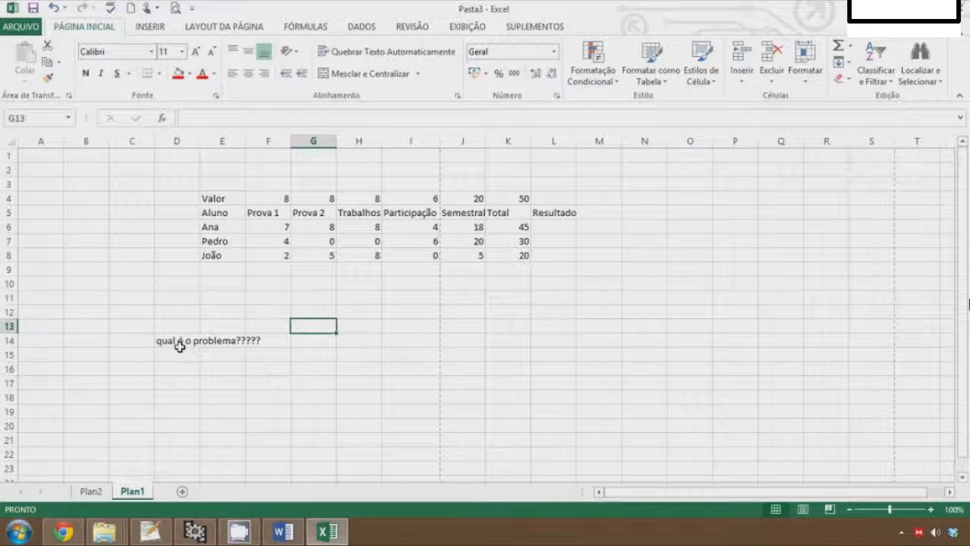
pyautogui.press('Right')
pyautogui.press('Right')
pyautogui.press('Right')
pyautogui.press('Up')
pyautogui.press('Up')
pyautogui.press('Up')
pyautogui.press('Up')
pyautogui.press('Up')
pyautogui.press('Up')
pyautogui.press('Left')
pyautogui.press('Left')
pyautogui.press('Left')
pyautogui.press('Left')
pyautogui.press('Left')
pyautogui.press('Down')
pyautogui.press('Up')
pyautogui.press('Up')
pyautogui.press('Right')
pyautogui.press('Right')
pyautogui.press('Right')
pyautogui.press('Right')
pyautogui.press('Right')
pyautogui.press('Right')
pyautogui.press('Down')
pyautogui.press('Left')
pyautogui.press('Left')
pyautogui.press('Left')
pyautogui.press('Right')
pyautogui.press('Right')
pyautogui.press('Right')
pyautogui.press('Right')
pyautogui.press('Left')
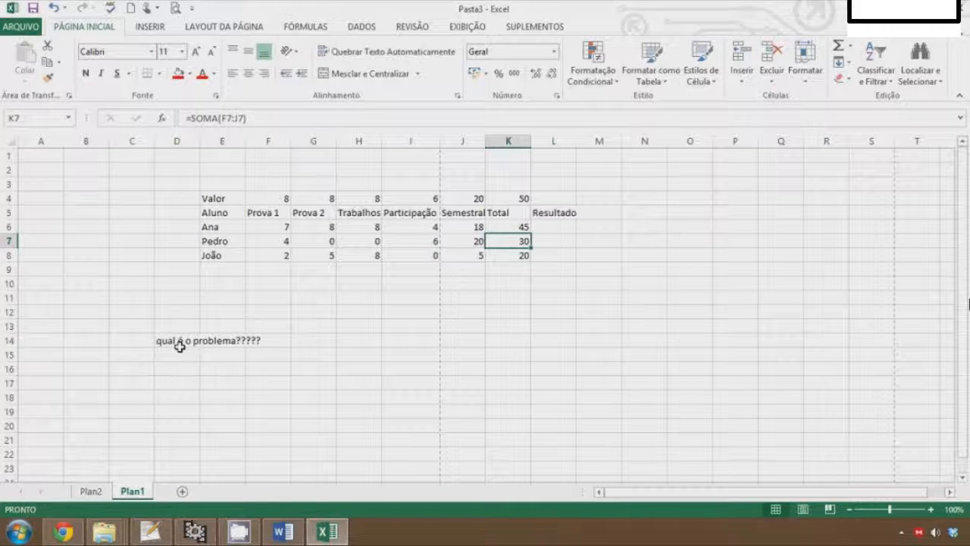
pyautogui.press('Down')
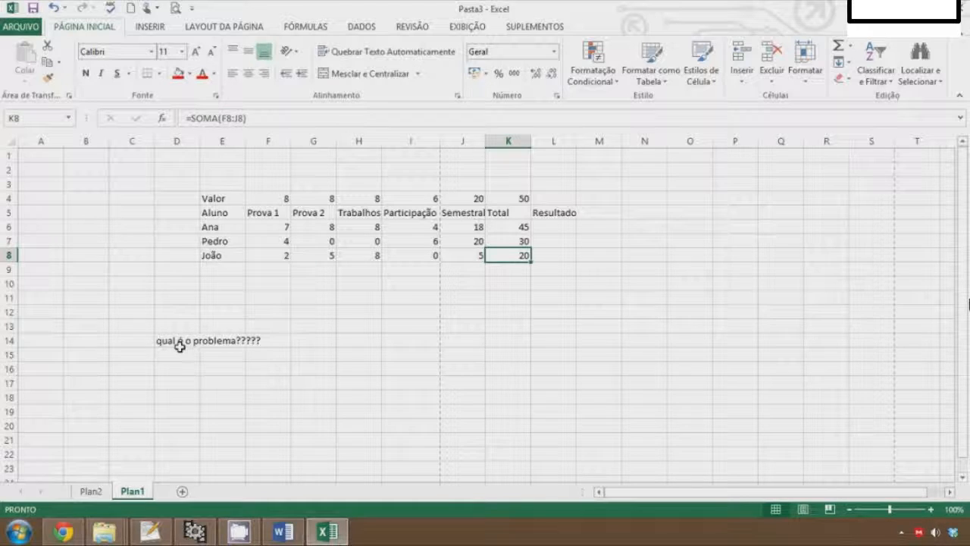
# - Begin a SE formula in L6 with the logical test K6>=25, referring to the first student's total
pyautogui.press('Right')
pyautogui.press('Up')
pyautogui.press('Up')
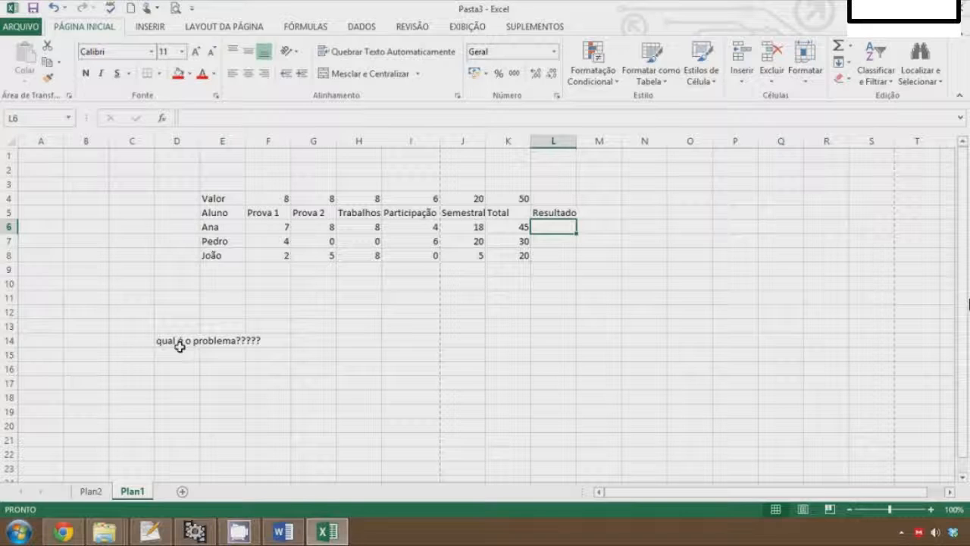
pyautogui.write('=se')
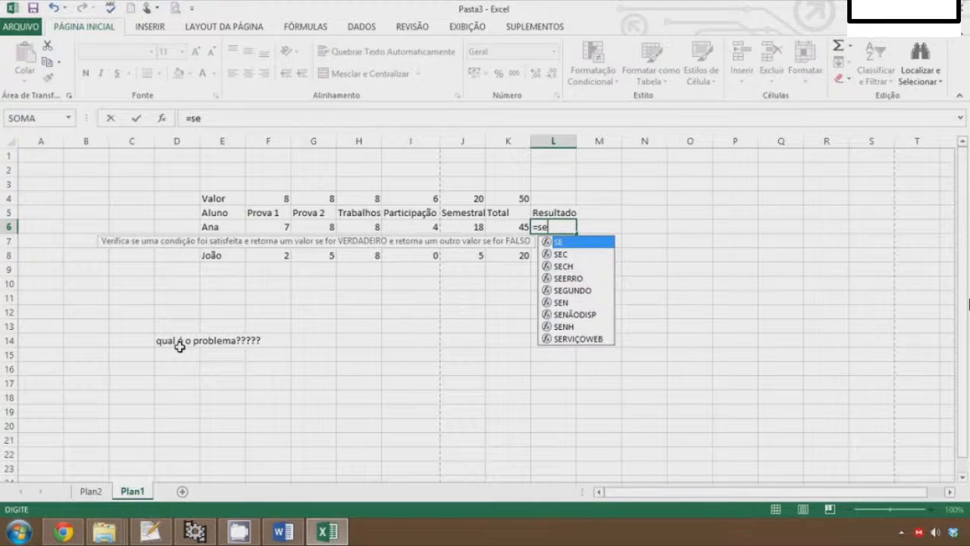
pyautogui.write('(')
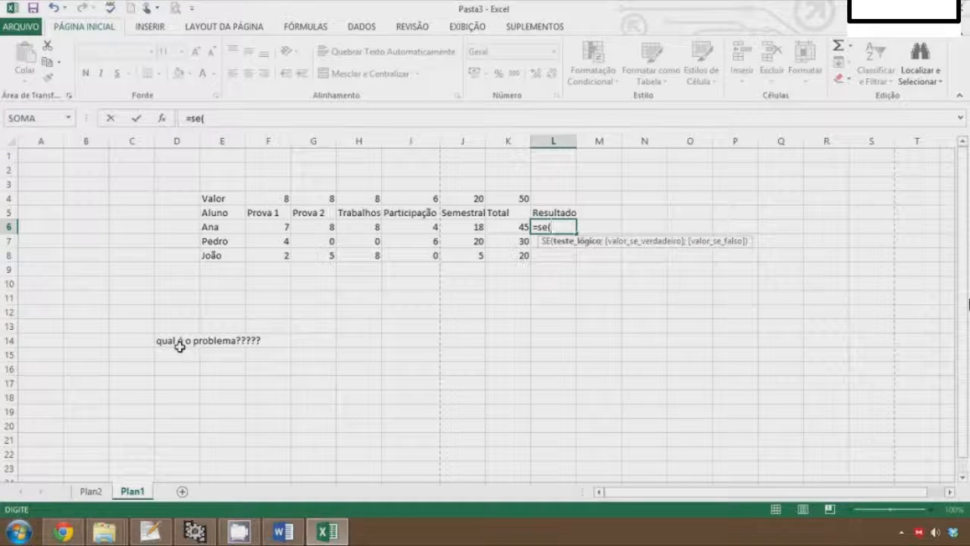
pyautogui.click(502, 226)
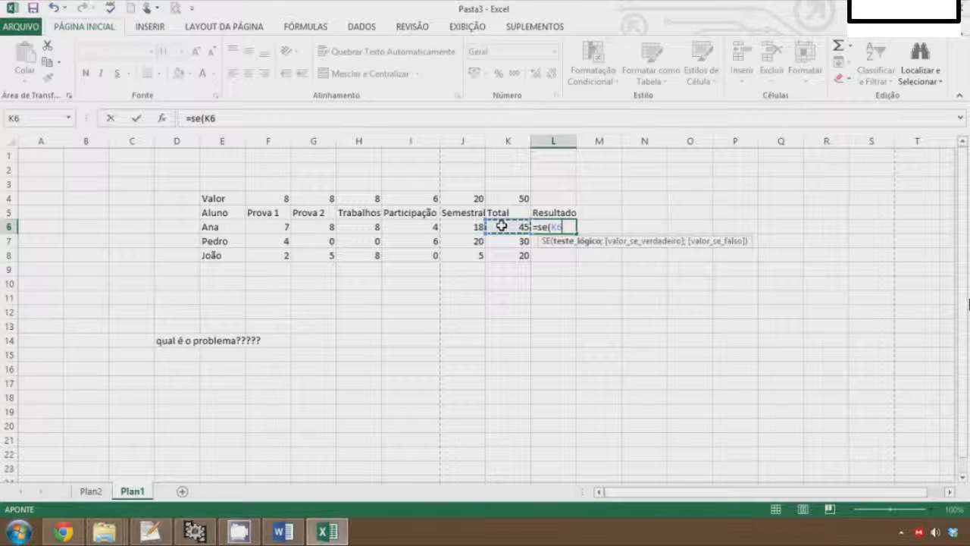
pyautogui.write('>=')
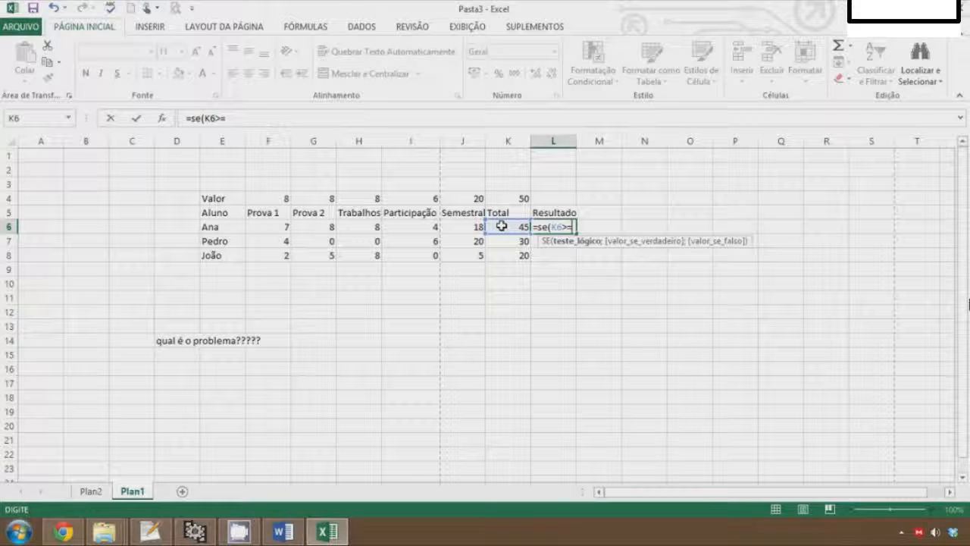
pyautogui.write('25')
pyautogui.write(';')
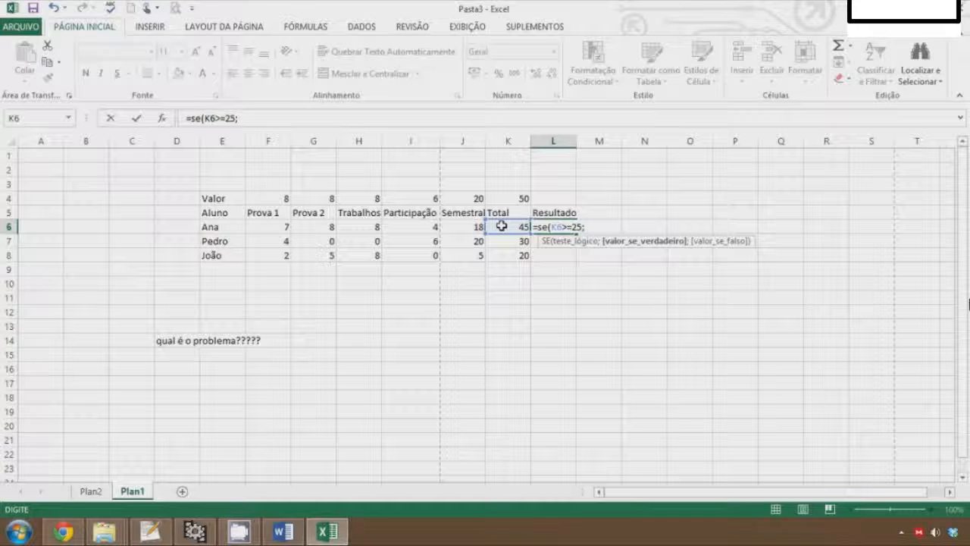
# - Complete the SE formula in L6 with "Aprovado" as the value if true and "Reprovado" as the value if false
pyautogui.write('"Aprov')
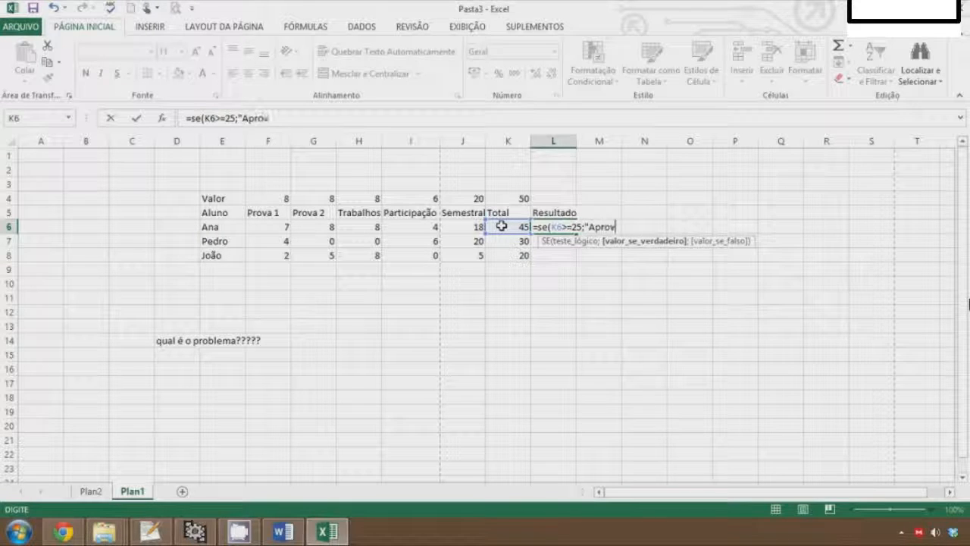
pyautogui.write('ado";')
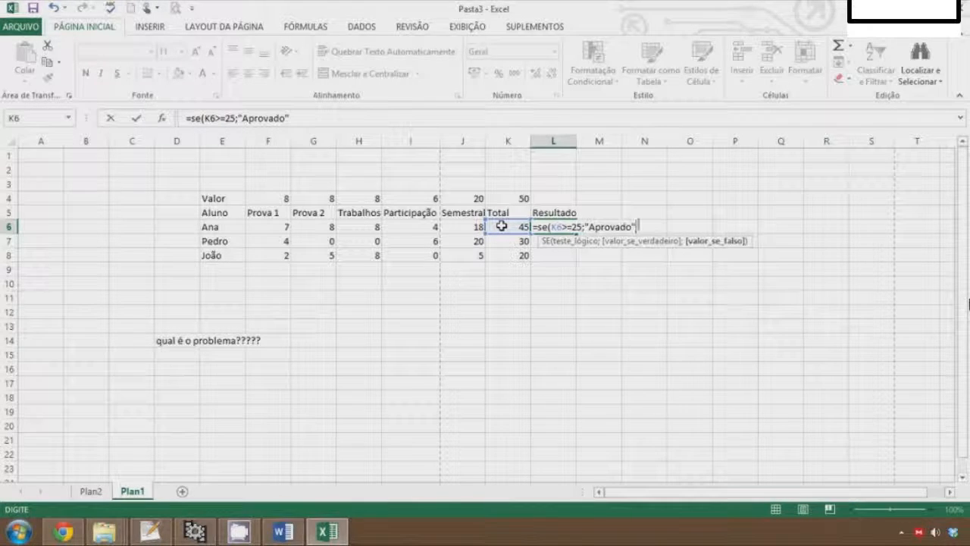
pyautogui.write('"Reprovado"')
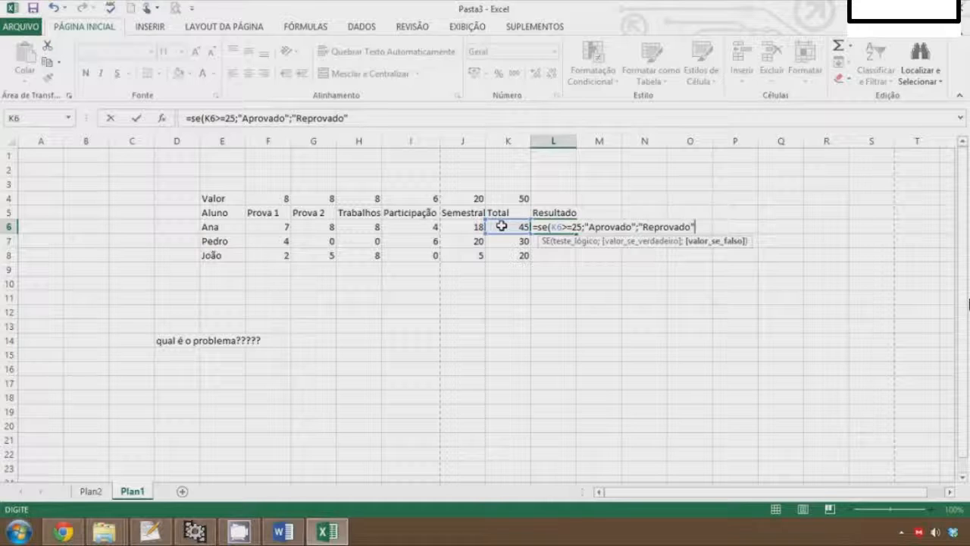
pyautogui.write(')')
pyautogui.press('Return')
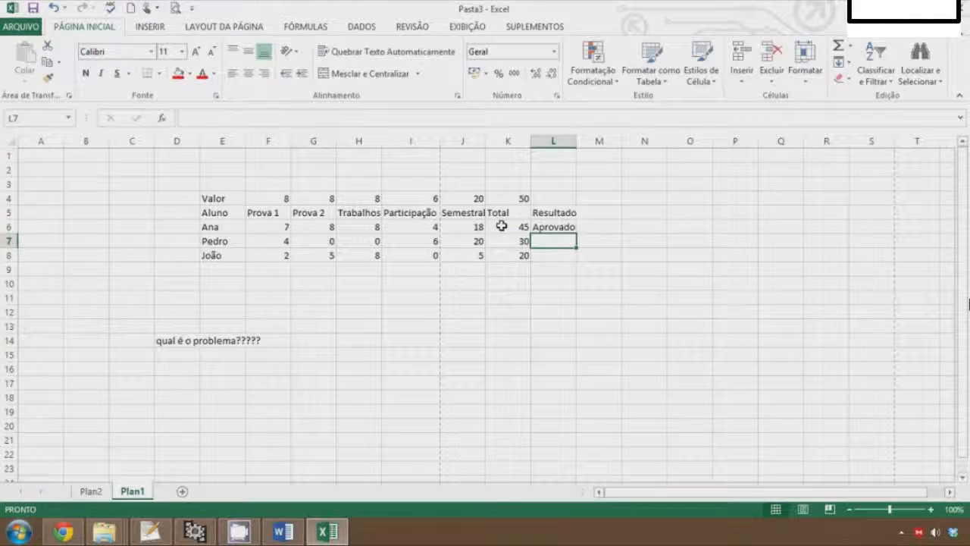
# - Fill the SE formula from L6 down to L8 so the Resultado column covers all three students
pyautogui.press('Up')
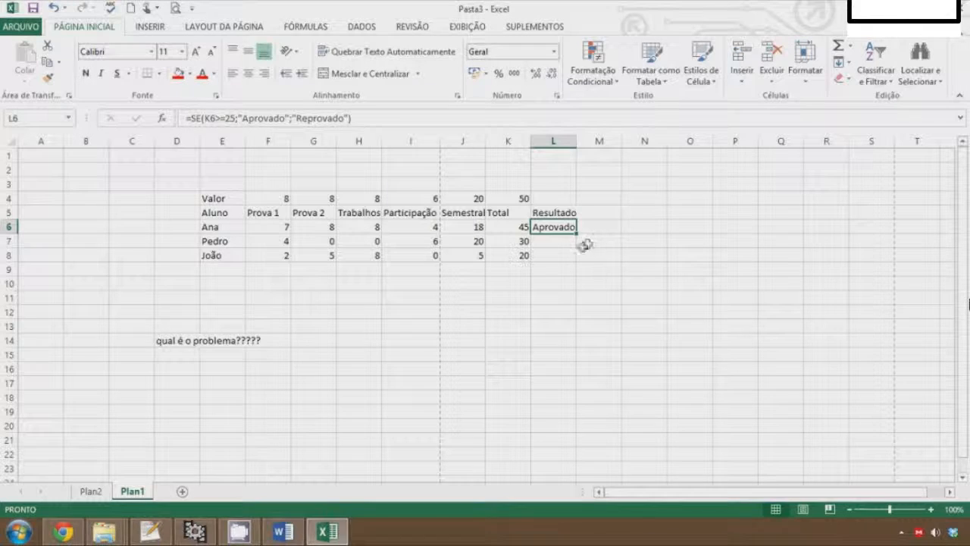
pyautogui.moveTo(574, 235); pyautogui.dragTo(576, 261)
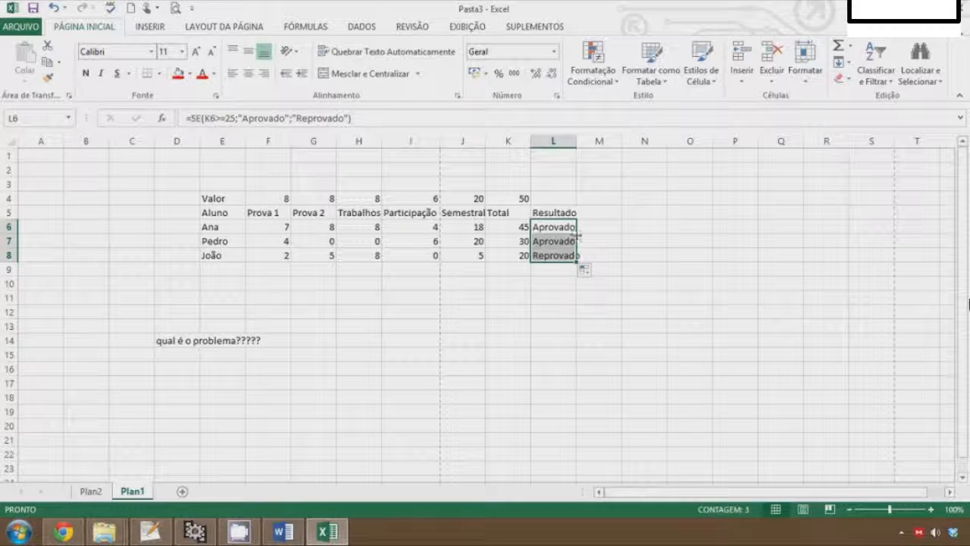
pyautogui.press('Down')
pyautogui.press('Up')
pyautogui.press('Down')
pyautogui.press('Down')
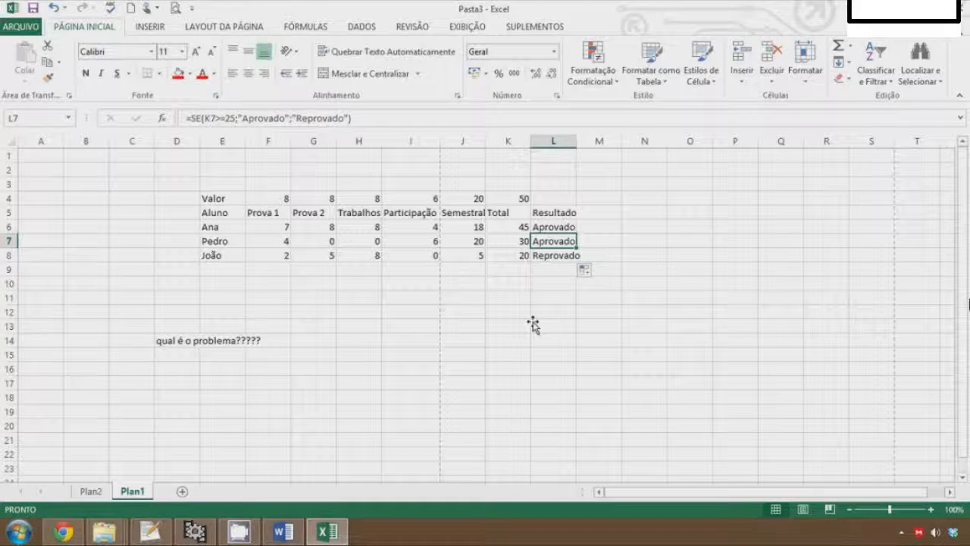
# - Change the second student's Semestral grade in J7 to 14
pyautogui.press('Left')
pyautogui.press('Left')
pyautogui.press('Left')
pyautogui.press('Right')
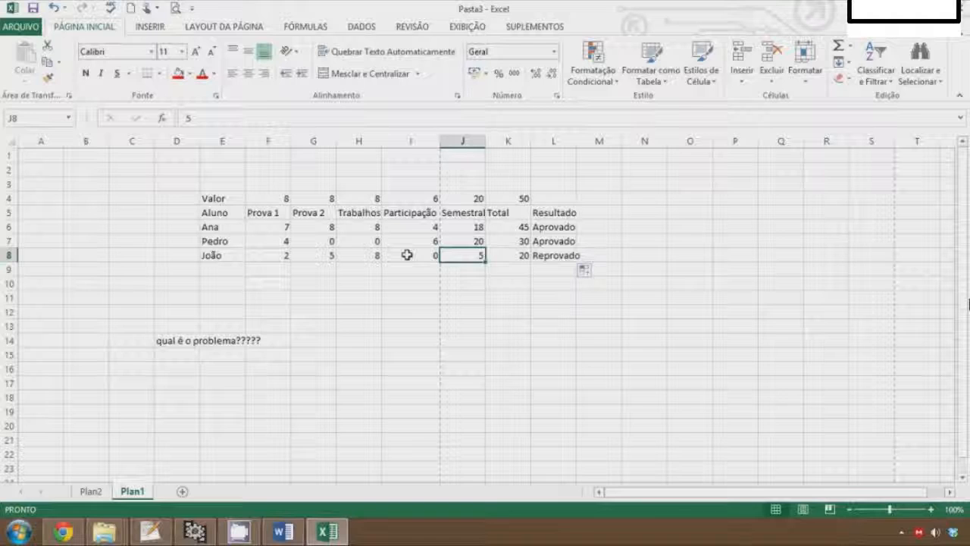
pyautogui.press('Right')
pyautogui.press('Up')
pyautogui.press('Left')
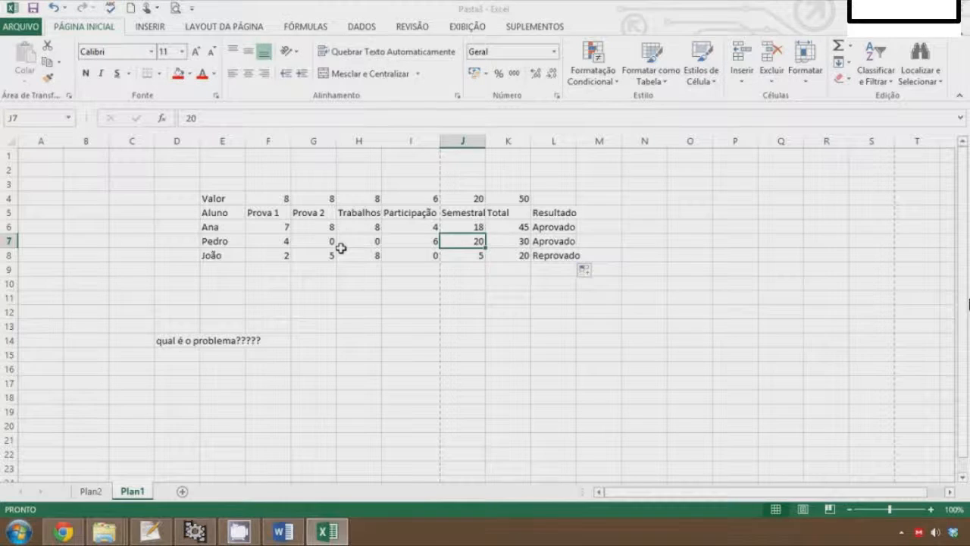
pyautogui.write('14')
pyautogui.press('Return')
pyautogui.press('Up')
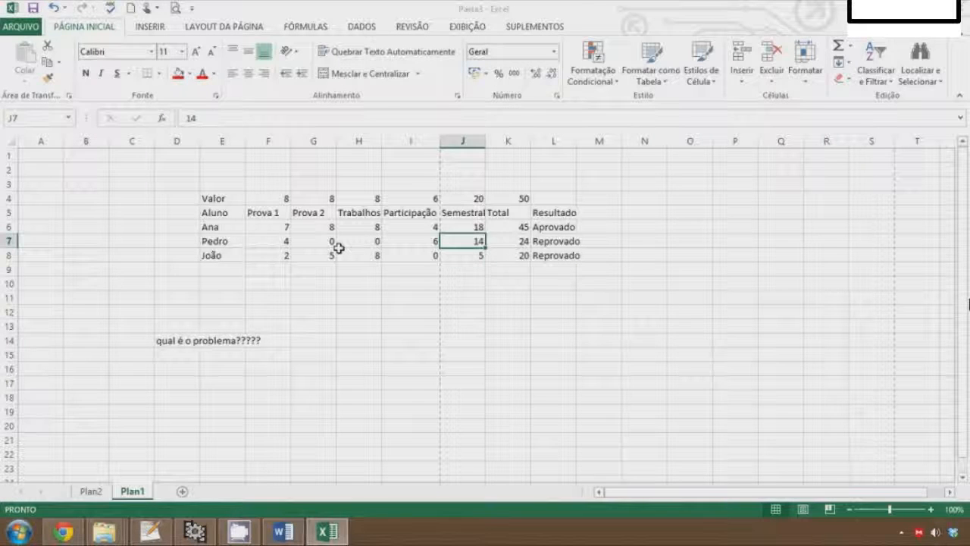
# - Change the third student's Participação grade in I8 to 6
pyautogui.press('Right')
pyautogui.press('Left')
pyautogui.press('Left')
pyautogui.press('Down')
pyautogui.press('Left')
pyautogui.press('Left')
pyautogui.press('Right')
pyautogui.press('Right')
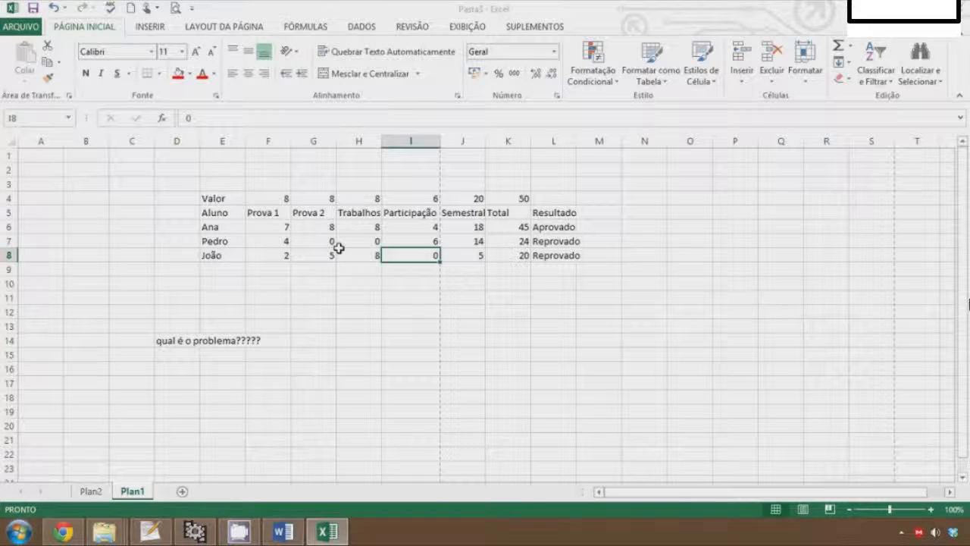
pyautogui.write('6')
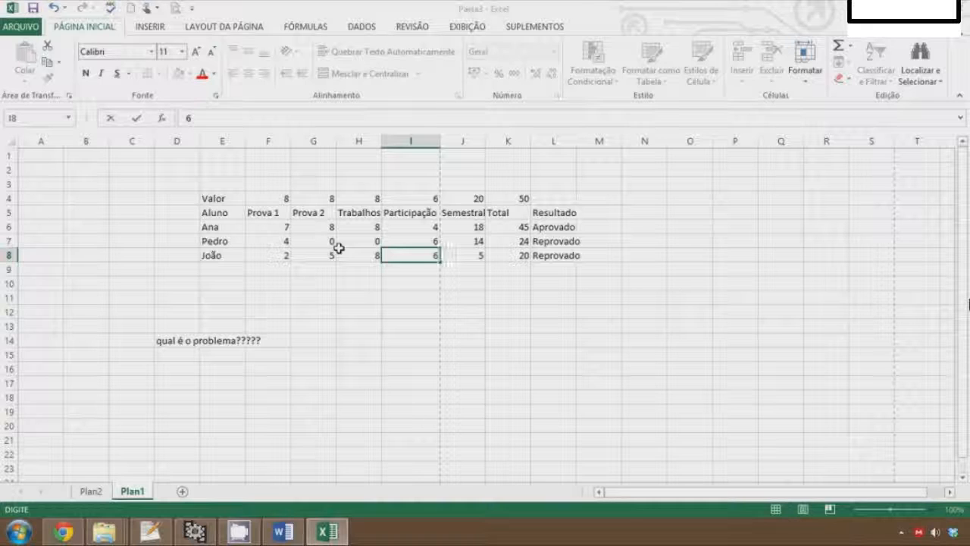
pyautogui.press('Return')
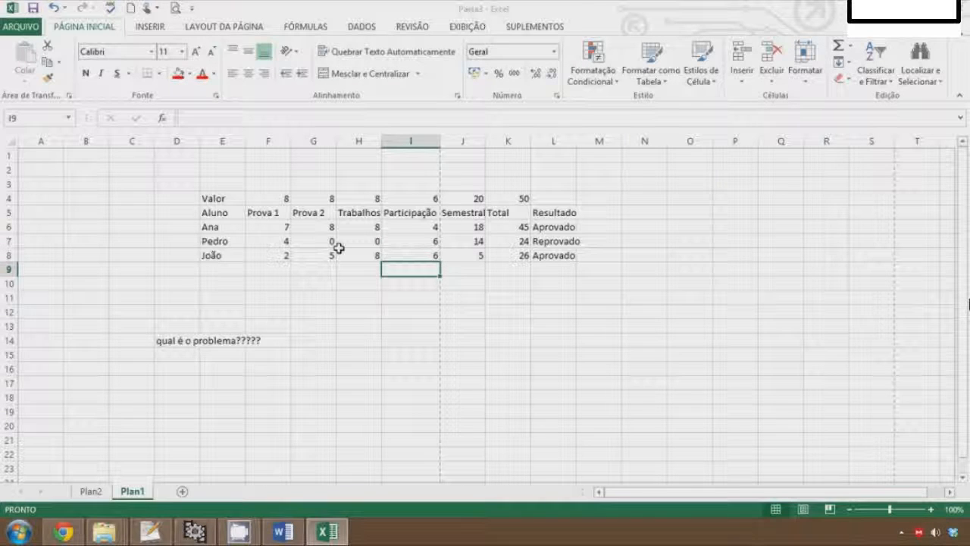
# - Examine the SE formula in L8 and the results of all three students in the Resultado column
pyautogui.press('Up')
pyautogui.press('Right')
pyautogui.press('Right')
pyautogui.press('Right')
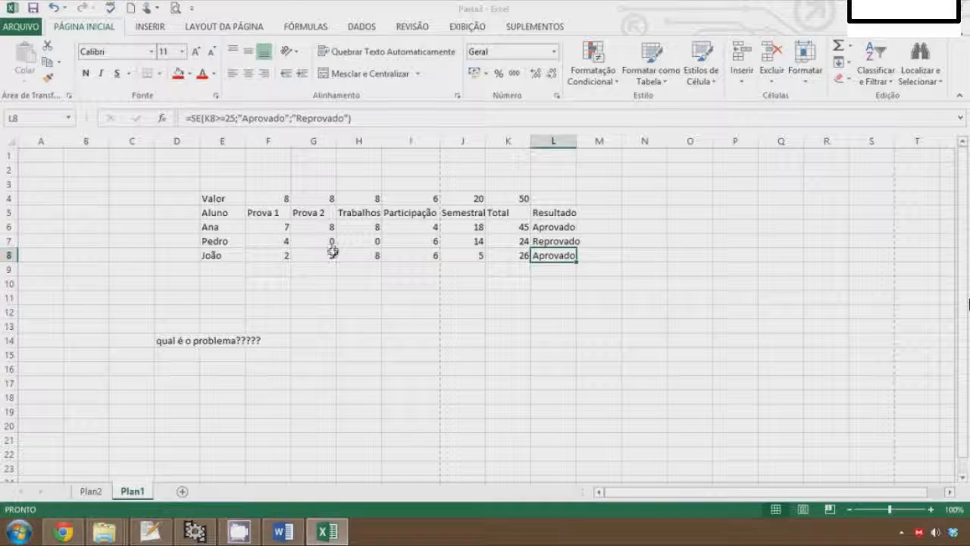
pyautogui.press('F2')
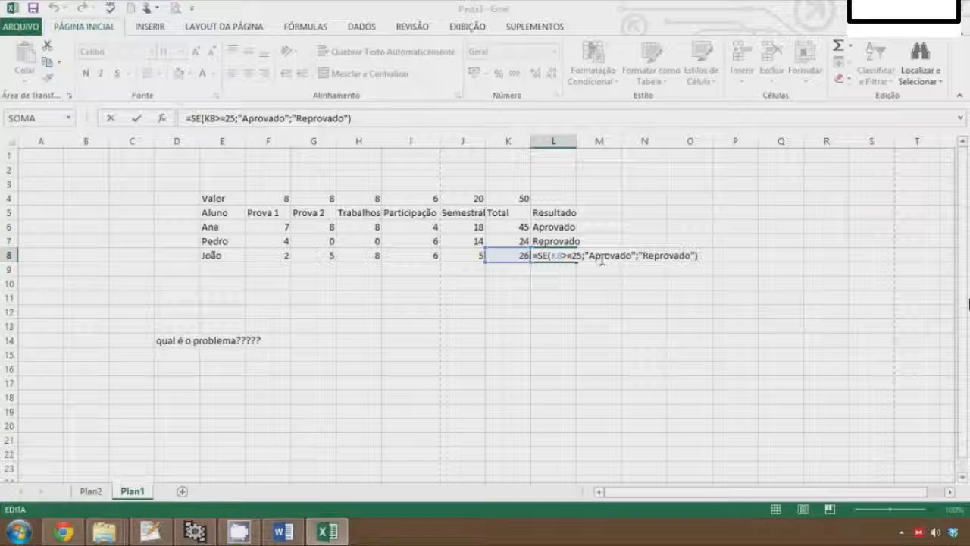
pyautogui.click(676, 281)
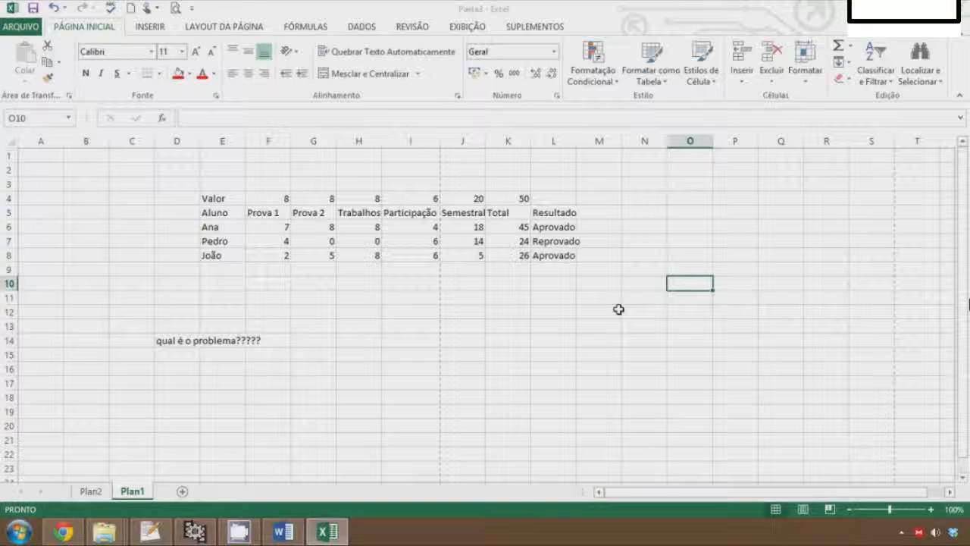
pyautogui.click(559, 241)
pyautogui.click(557, 255)
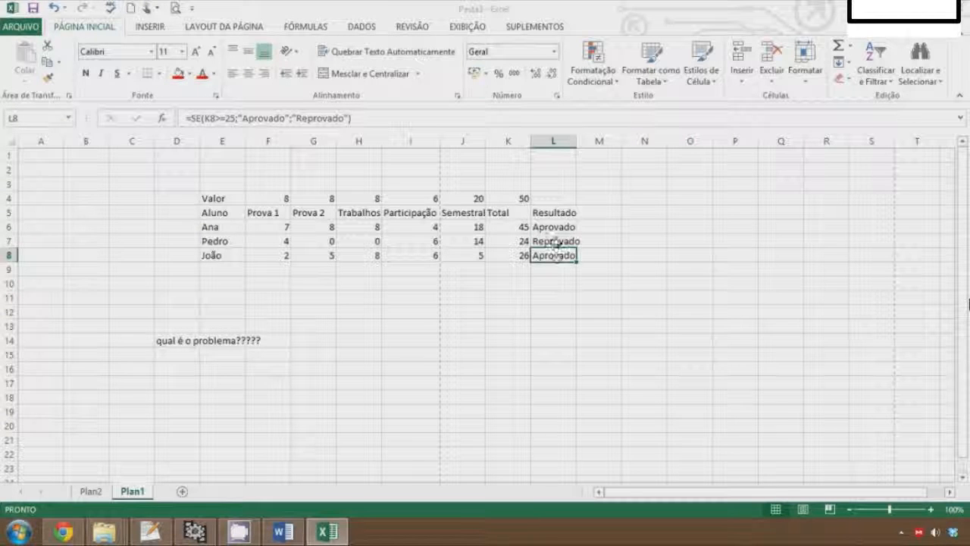
pyautogui.click(550, 227)
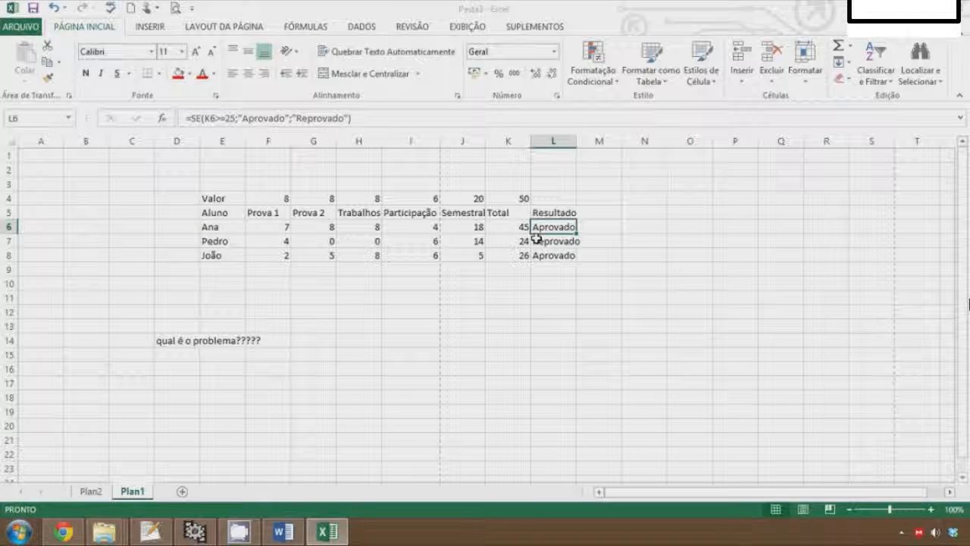